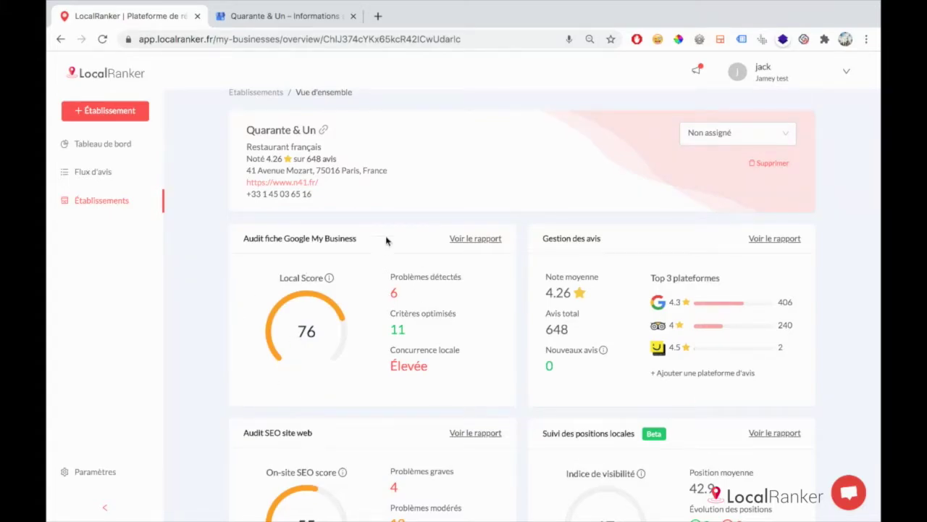
# Open the Google My Business audit report for Quarante & Un and review its overview scores.
pyautogui.moveTo(329, 280)
pyautogui.click(469, 240)
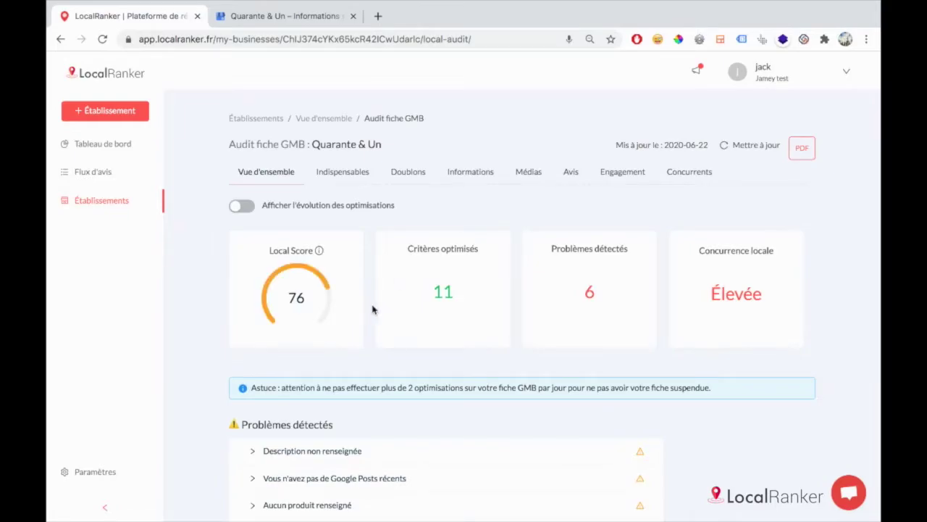
pyautogui.scroll(-2, 312, 362)
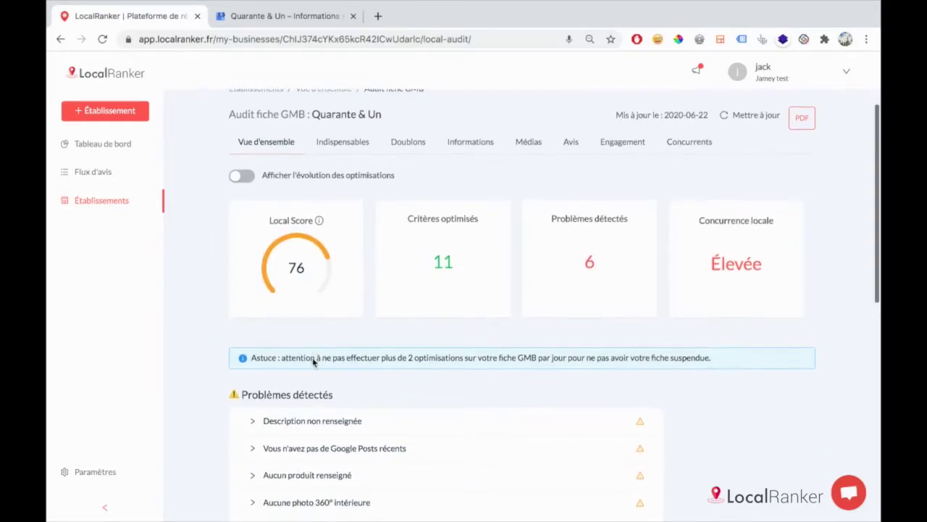
pyautogui.scroll(1, 313, 362)
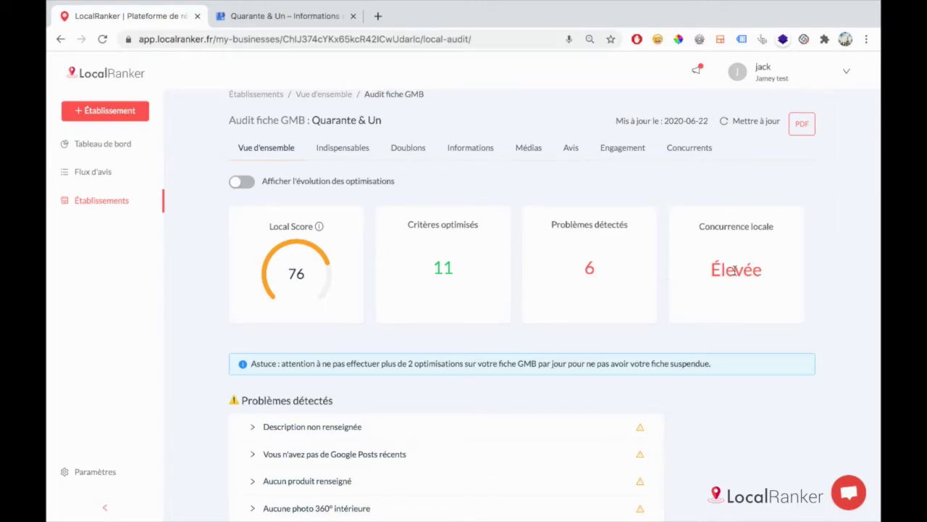
# Enable the display of the optimisation evolution and examine the latest data point on the Google My Business chart.
pyautogui.click(242, 183)
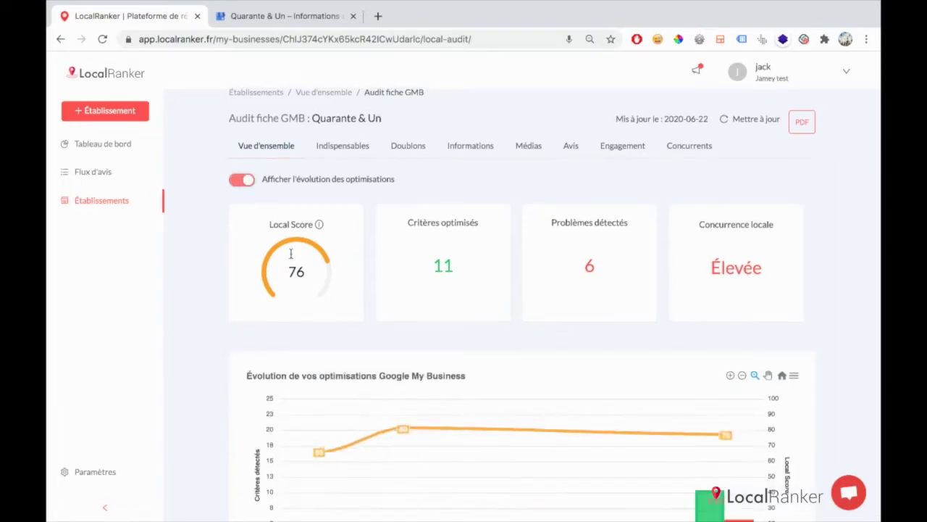
pyautogui.scroll(-3, 319, 345)
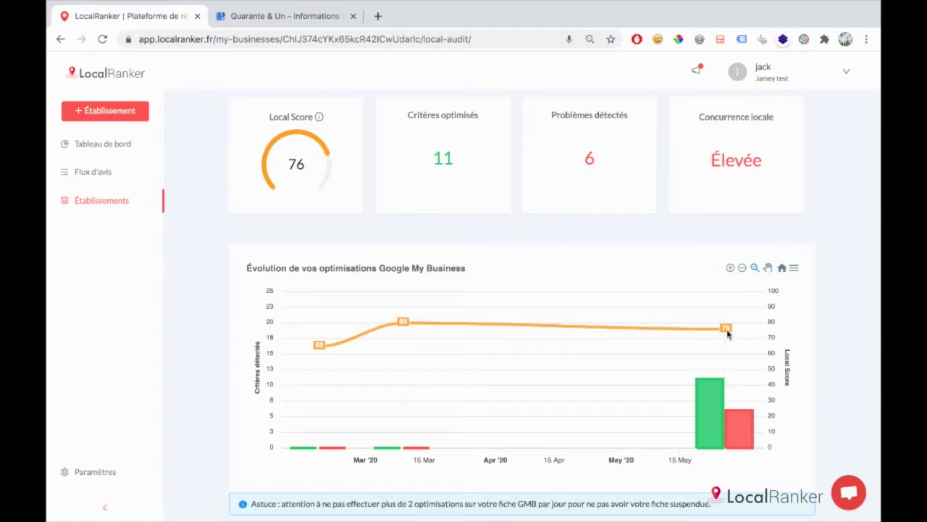
pyautogui.moveTo(727, 329)
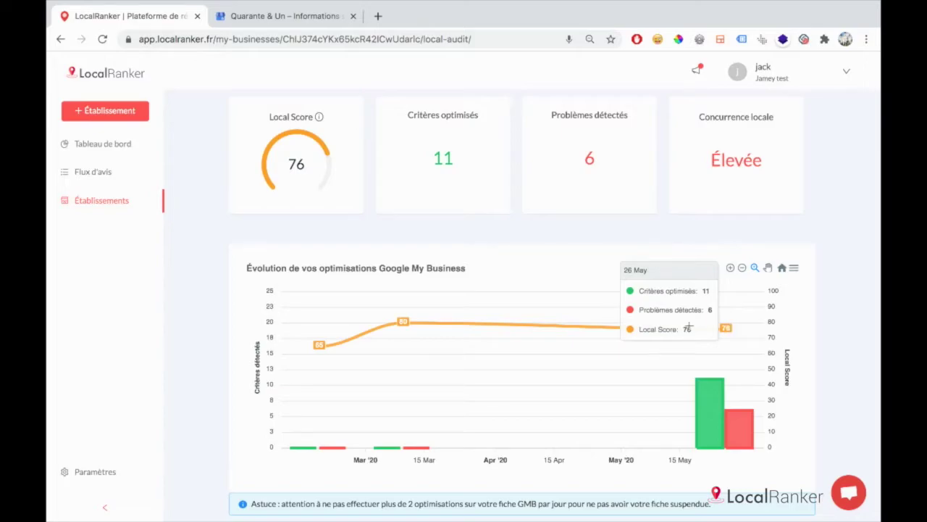
pyautogui.scroll(-2, 627, 247)
pyautogui.scroll(-2, 626, 246)
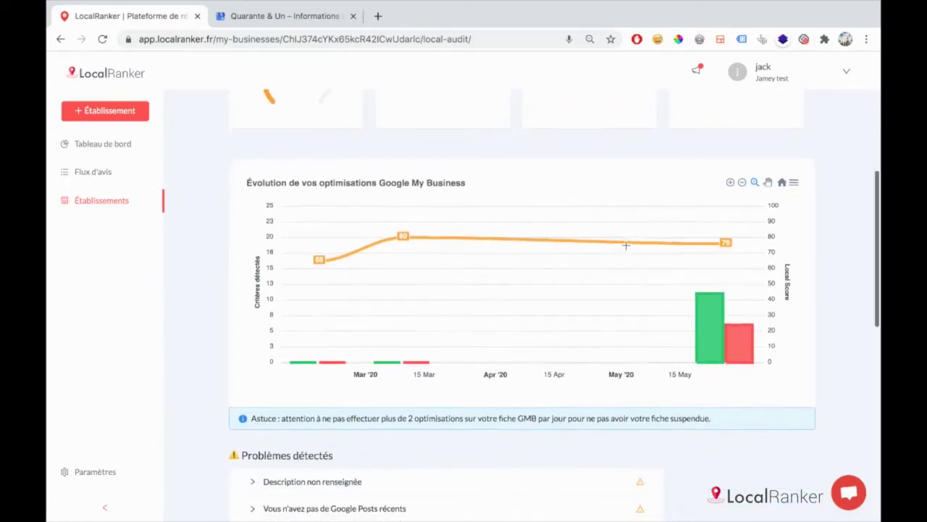
pyautogui.scroll(2, 626, 246)
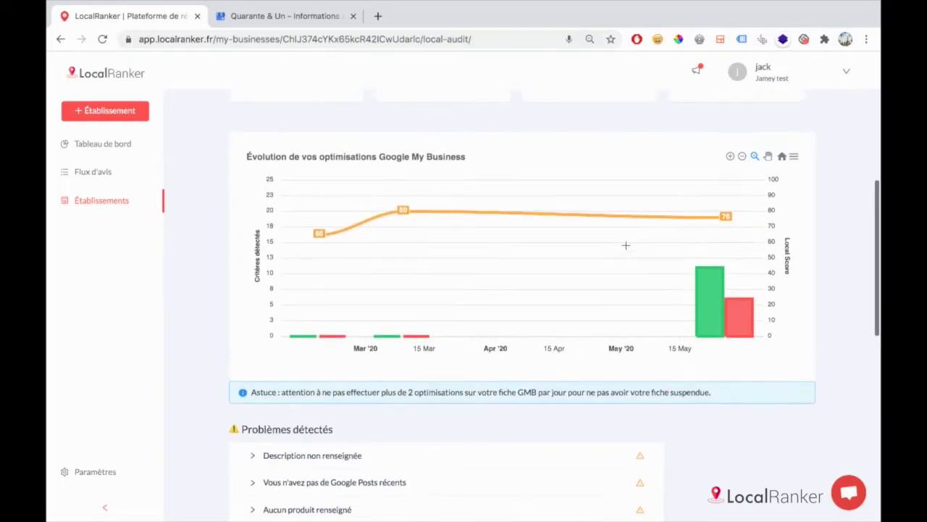
pyautogui.scroll(-1, 626, 246)
pyautogui.scroll(-2, 626, 245)
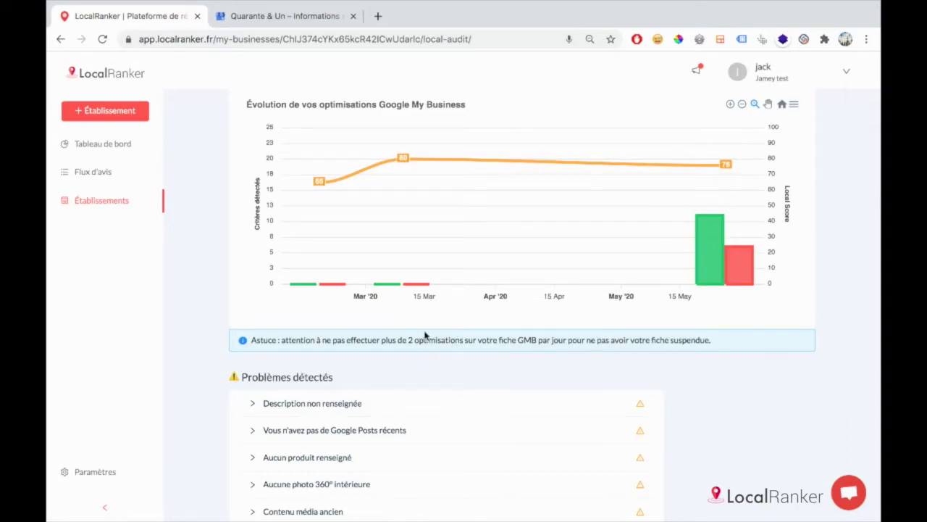
# Review the list of detected problems and expand the advice for "Description non renseignée".
pyautogui.scroll(-2, 431, 339)
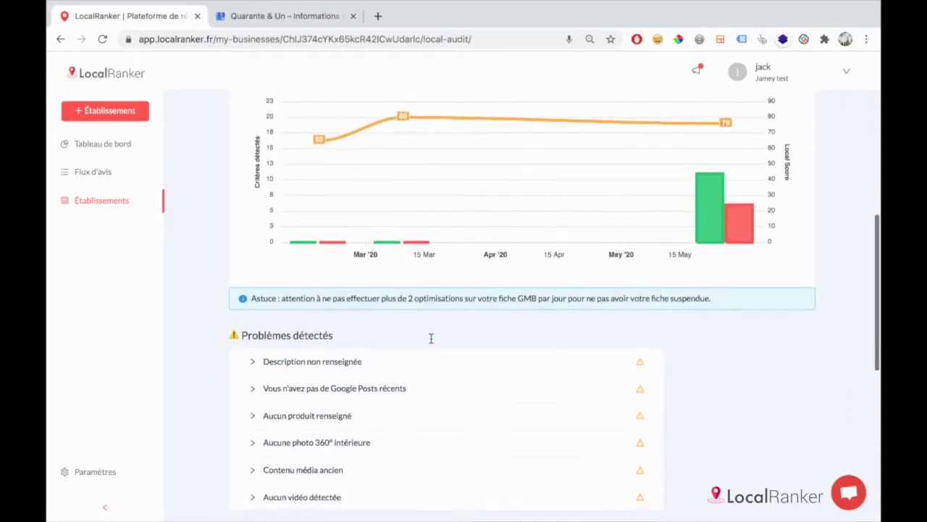
pyautogui.scroll(-1, 431, 338)
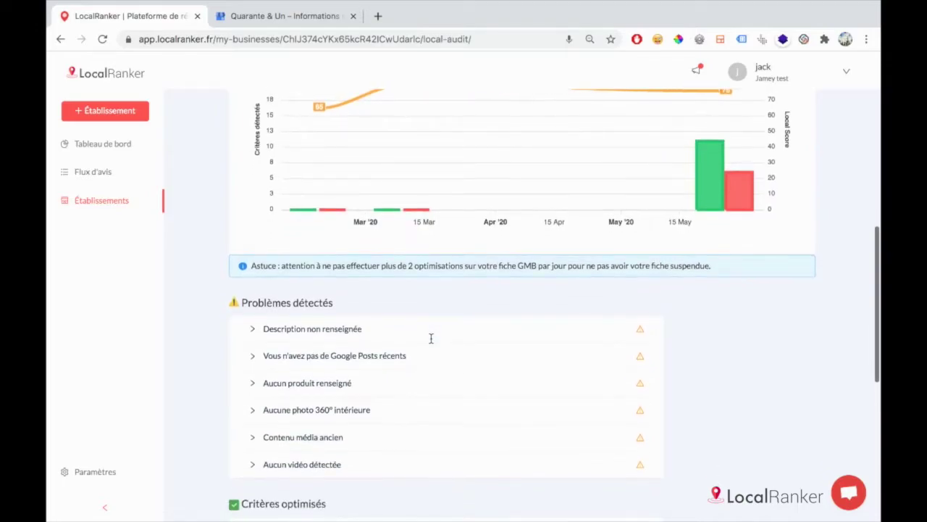
pyautogui.scroll(-1, 431, 339)
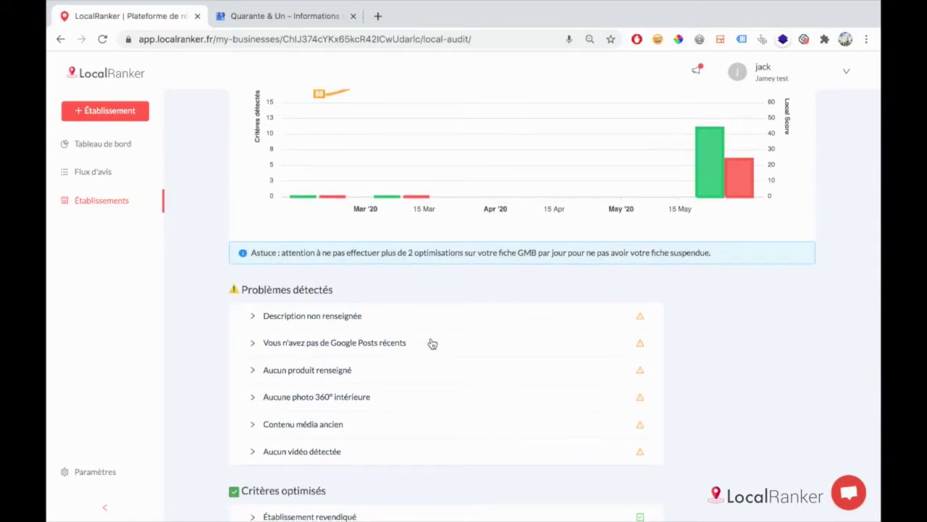
pyautogui.scroll(-1, 432, 344)
pyautogui.scroll(3, 441, 306)
pyautogui.scroll(5, 440, 304)
pyautogui.scroll(-6, 440, 304)
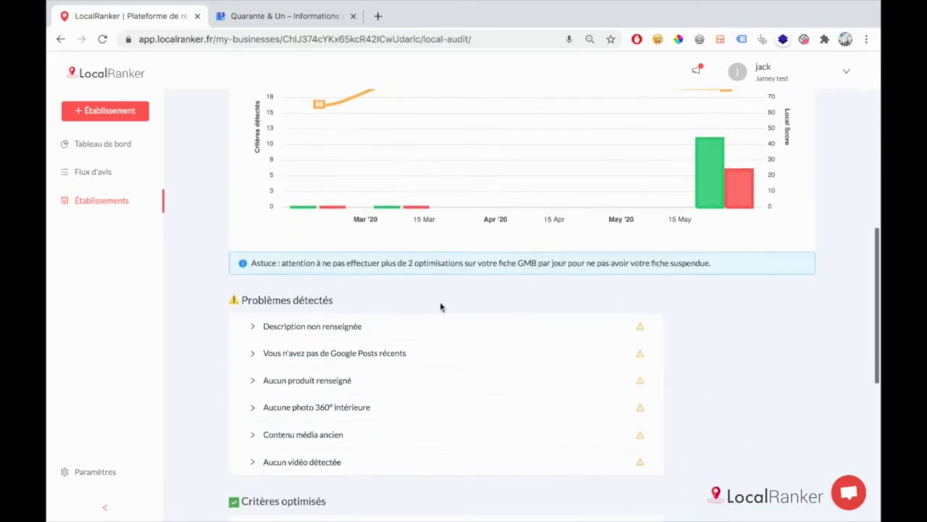
pyautogui.scroll(-1, 431, 313)
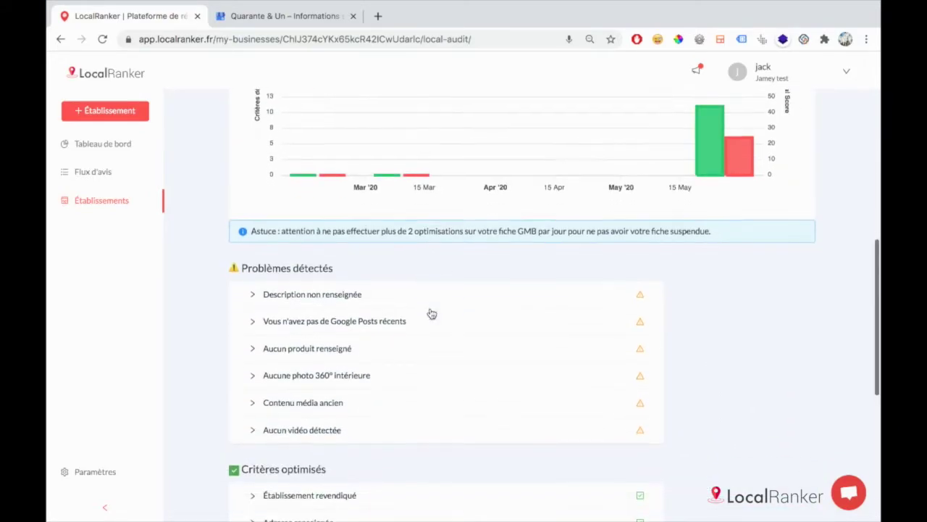
pyautogui.click(375, 297)
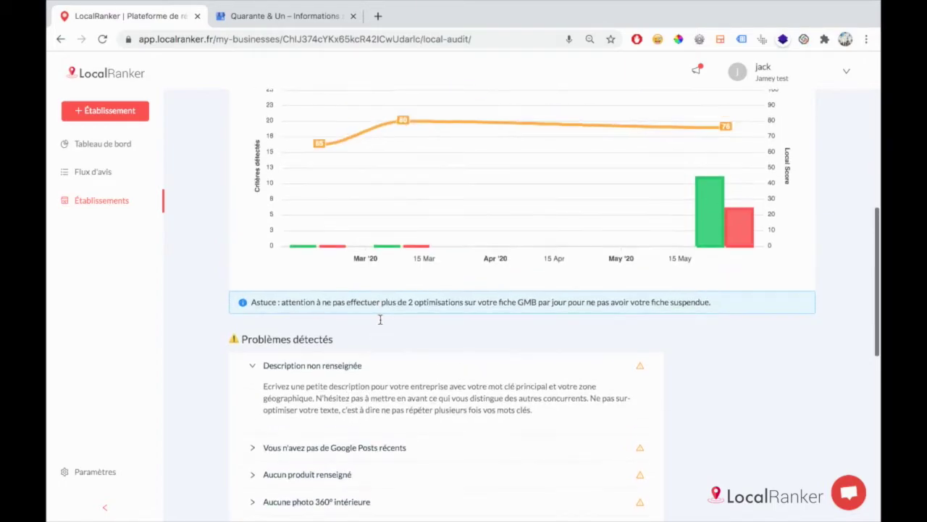
# Expand the explanation of "Établissement revendiqué" among the optimised criteria.
pyautogui.scroll(-3, 379, 323)
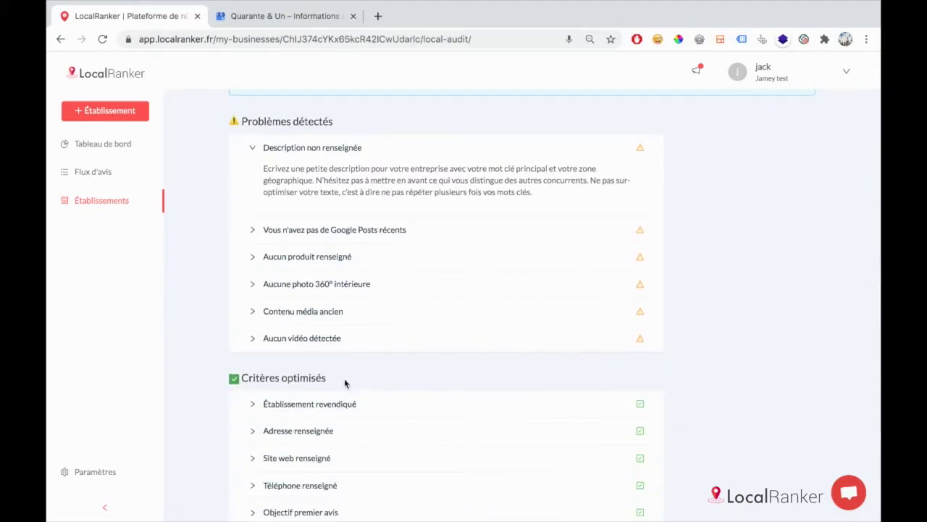
pyautogui.click(348, 407)
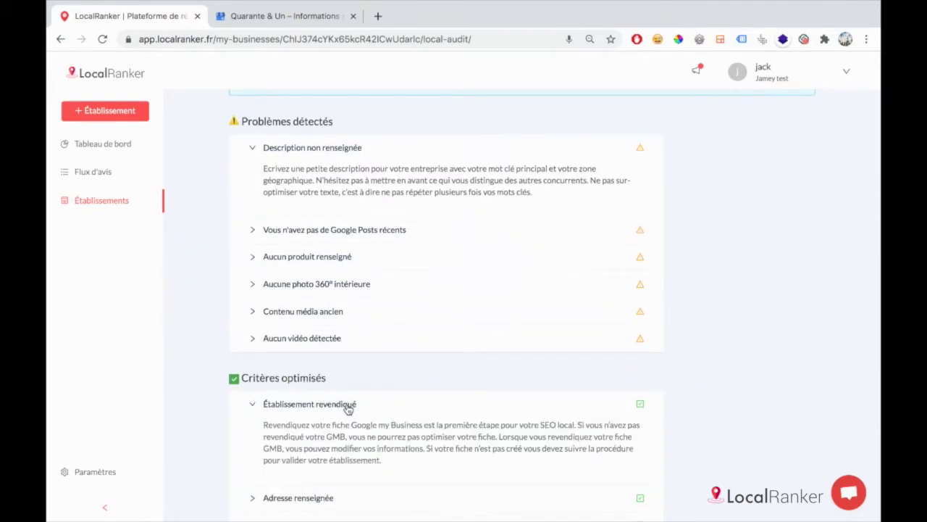
pyautogui.scroll(5, 348, 409)
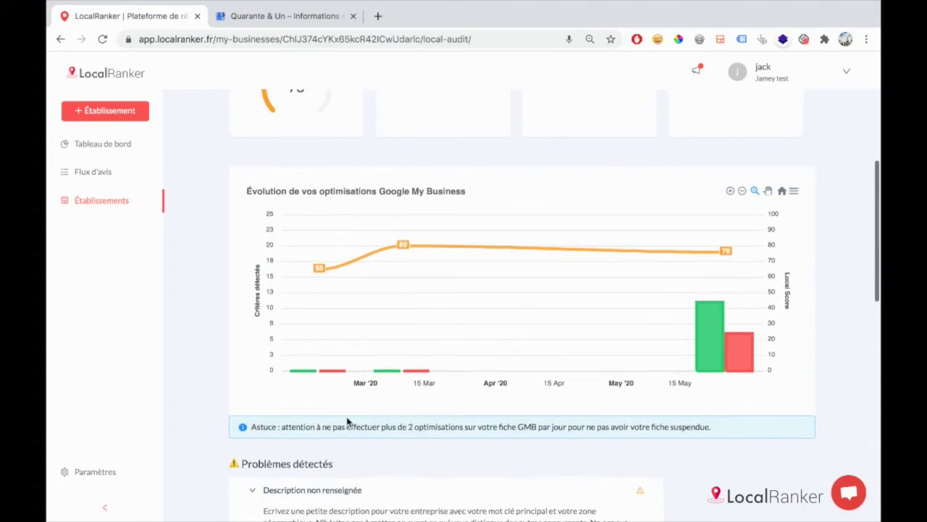
pyautogui.scroll(-3, 347, 422)
# Open the Indispensables section of the audit and read its score and the "Établissement revendiqué" advice.
pyautogui.scroll(5, 346, 416)
pyautogui.scroll(2, 354, 371)
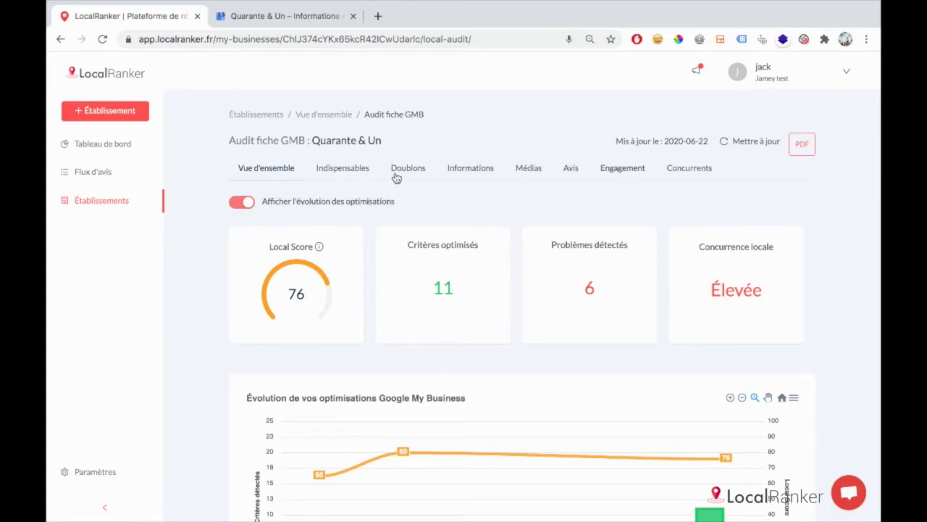
pyautogui.click(352, 173)
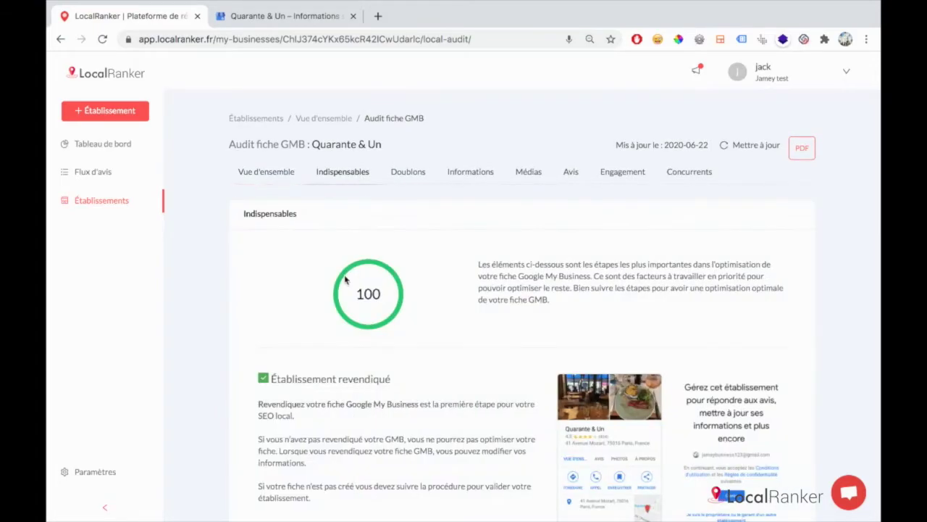
pyautogui.scroll(-1, 345, 279)
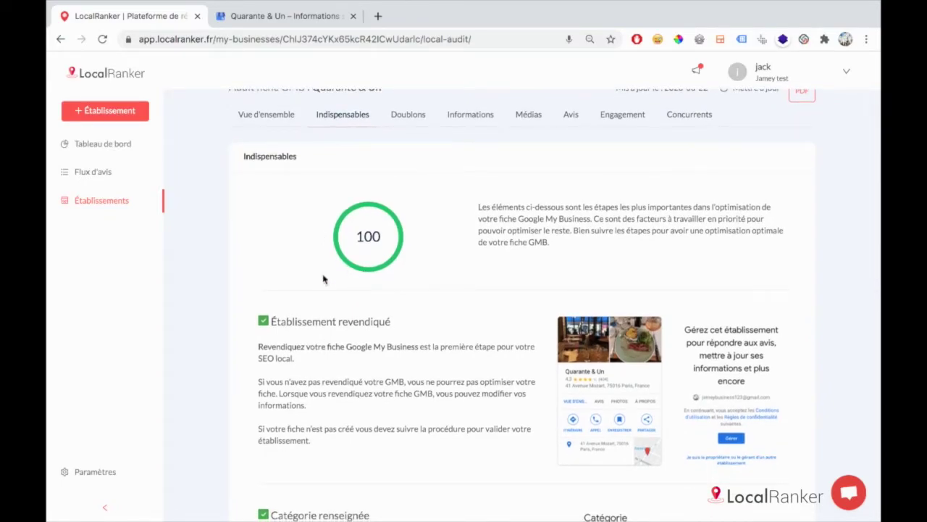
pyautogui.scroll(-1, 329, 335)
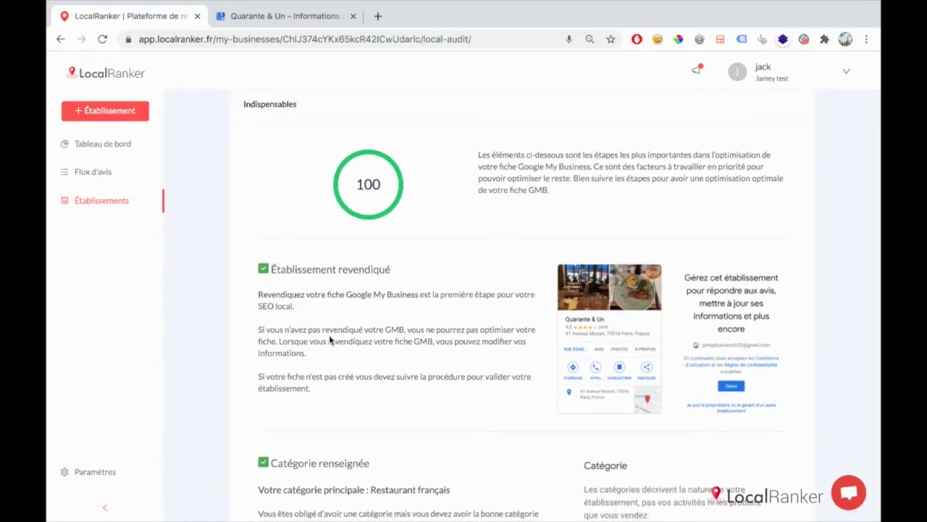
pyautogui.scroll(1, 329, 335)
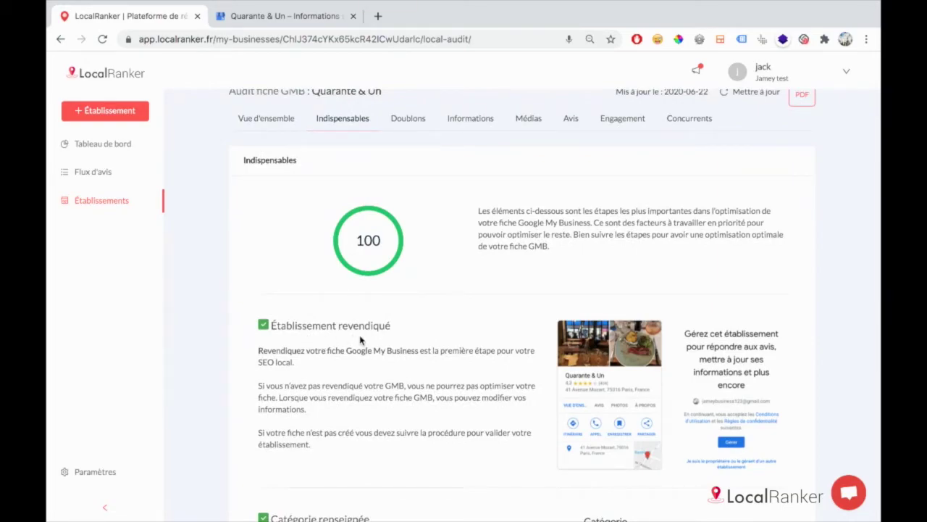
pyautogui.scroll(-1, 361, 340)
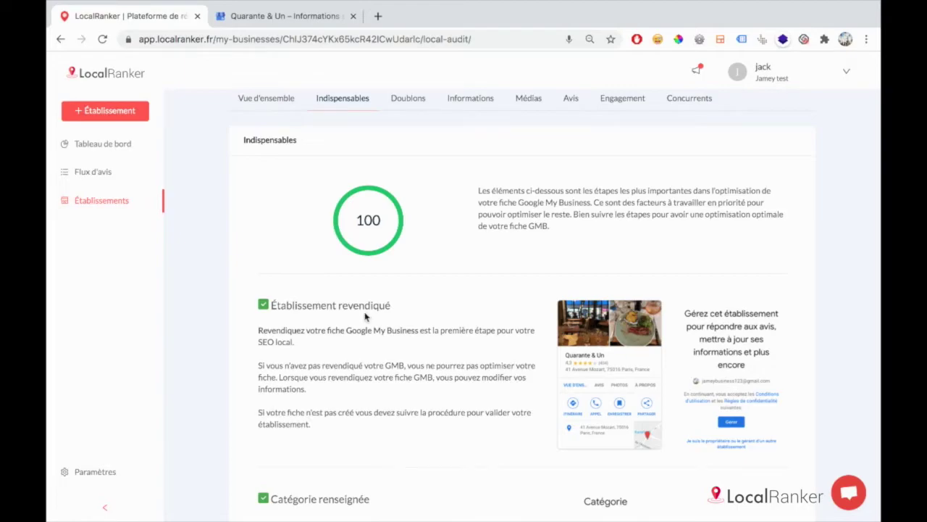
pyautogui.scroll(-1, 370, 318)
pyautogui.scroll(-1, 369, 316)
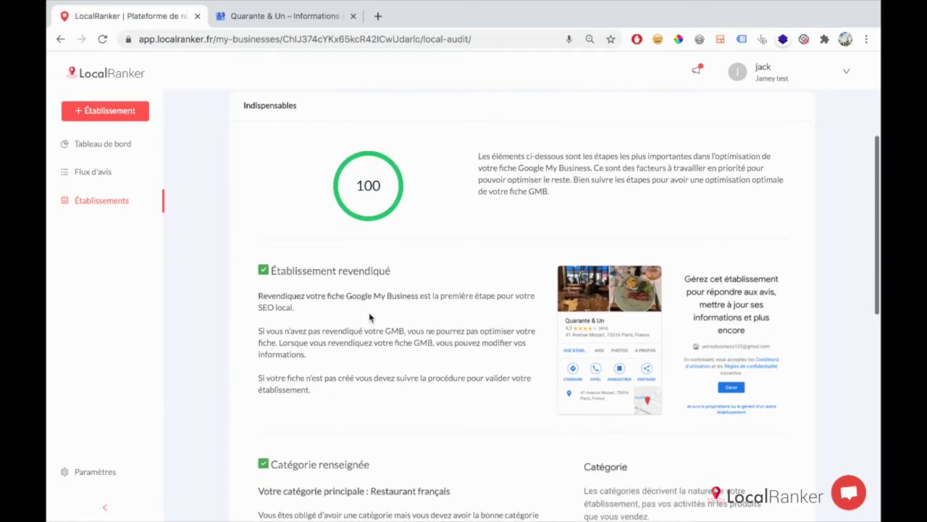
pyautogui.scroll(-2, 370, 317)
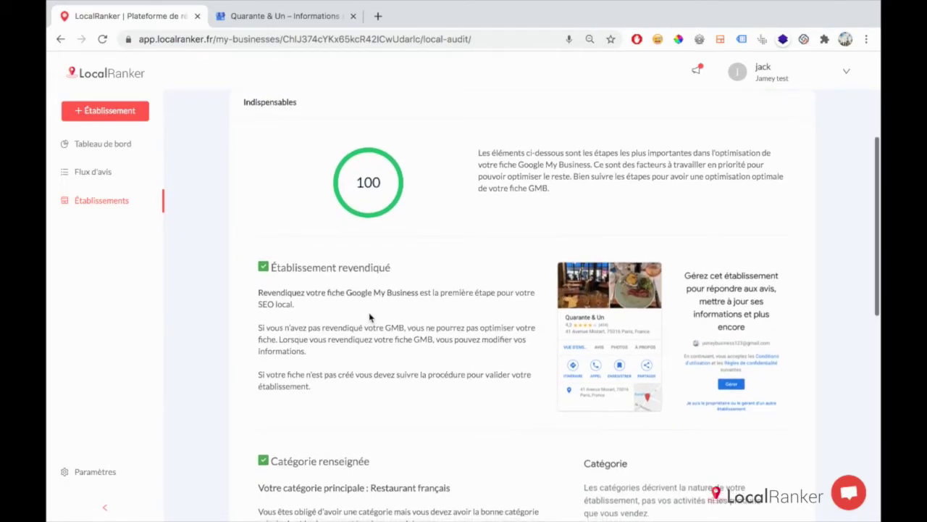
# Examine the "Catégorie renseignée" criterion and the suggested categories consistent with the establishment.
pyautogui.scroll(-5, 370, 315)
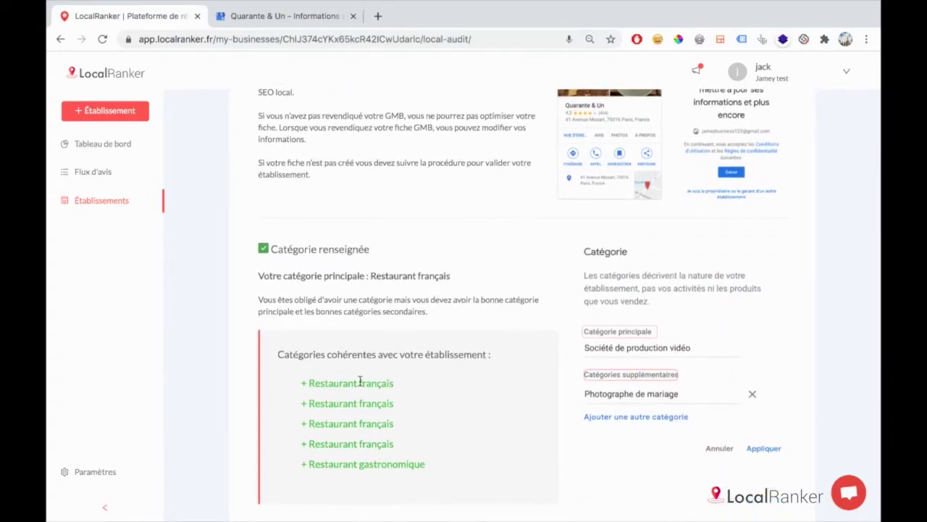
pyautogui.scroll(-1, 360, 381)
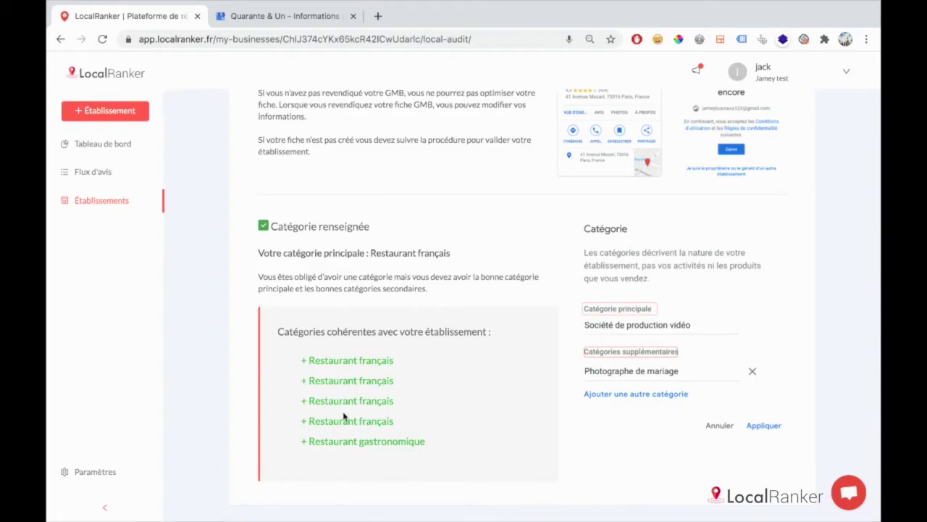
pyautogui.scroll(-1, 377, 376)
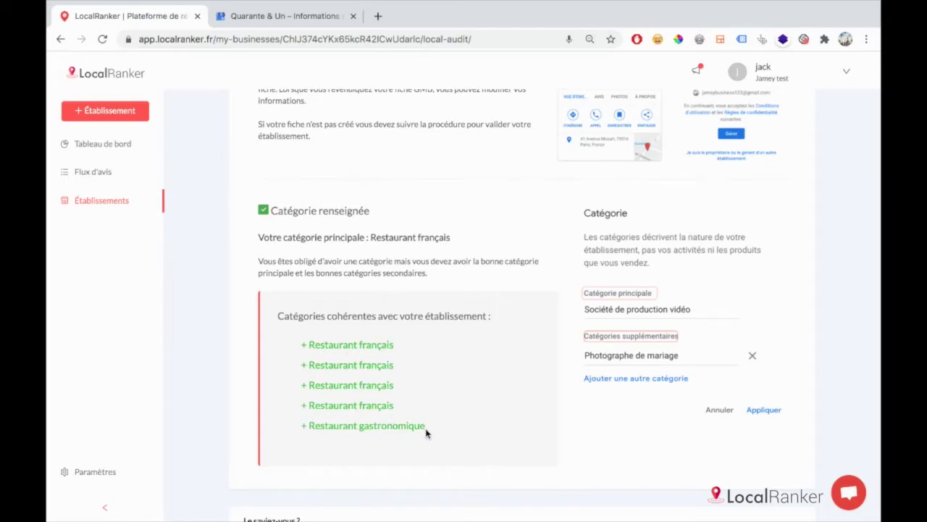
pyautogui.scroll(-3, 373, 420)
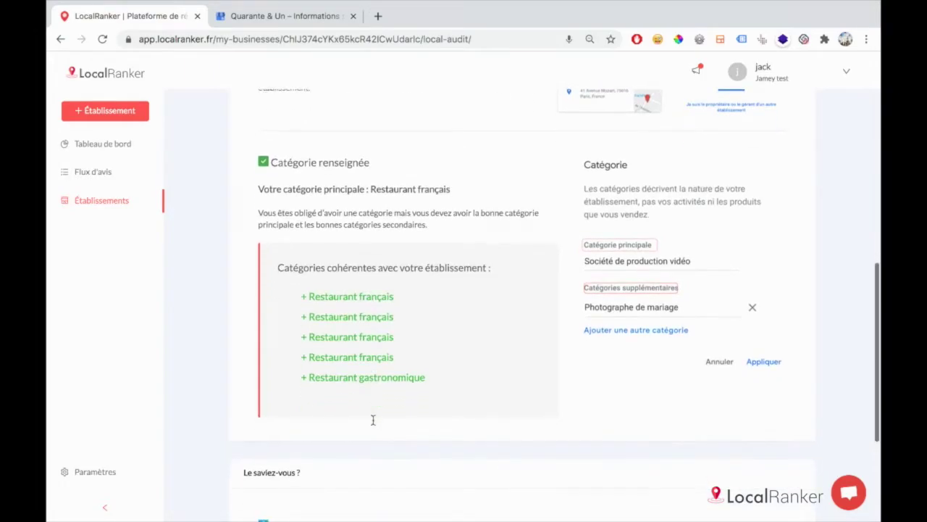
pyautogui.scroll(-2, 373, 420)
# Open the Doublons section of the audit and check for potential duplicate listings.
pyautogui.scroll(10, 373, 420)
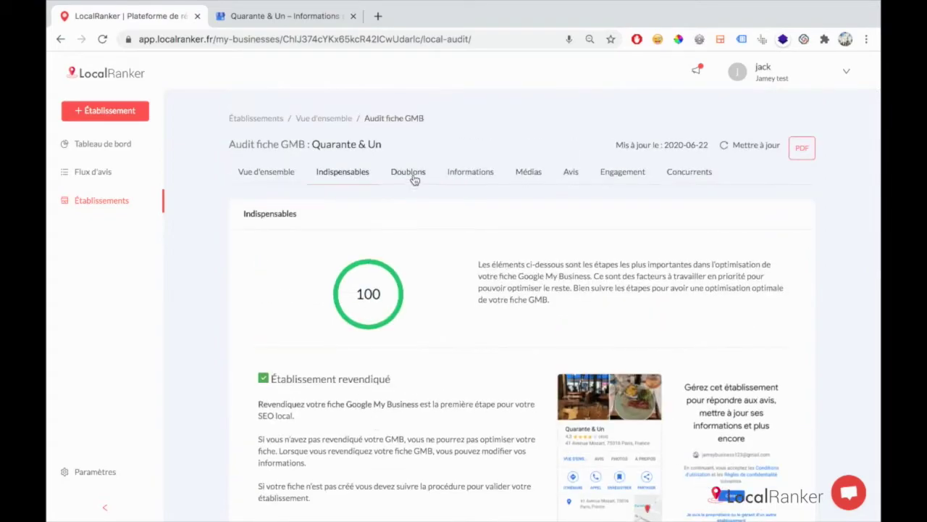
pyautogui.click(408, 171)
pyautogui.scroll(-1, 387, 269)
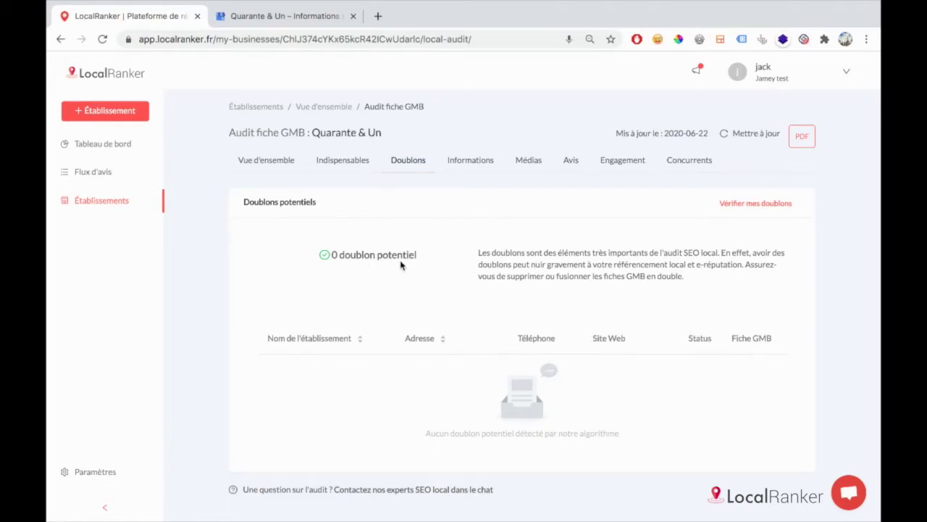
# Open the Informations section of the audit and read its score and the address, website, opening hours, phone and description criteria.
pyautogui.click(453, 169)
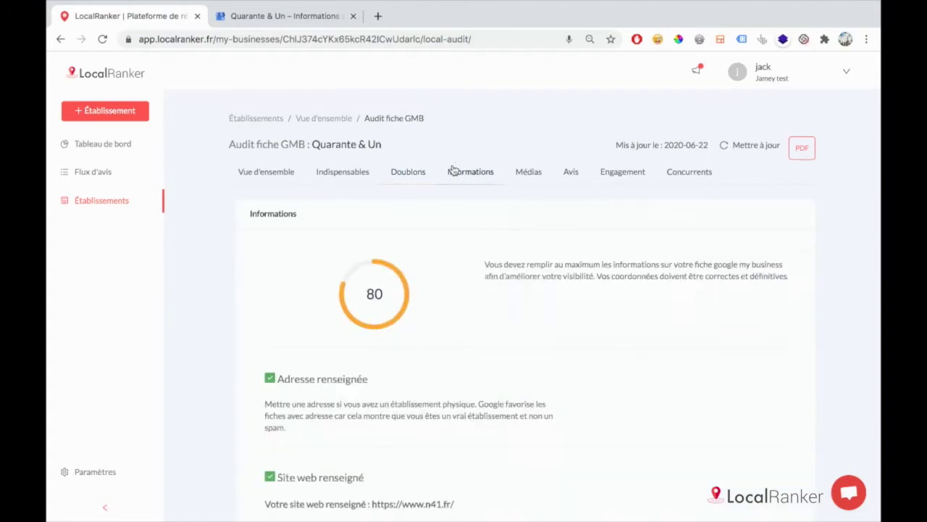
pyautogui.scroll(-2, 414, 265)
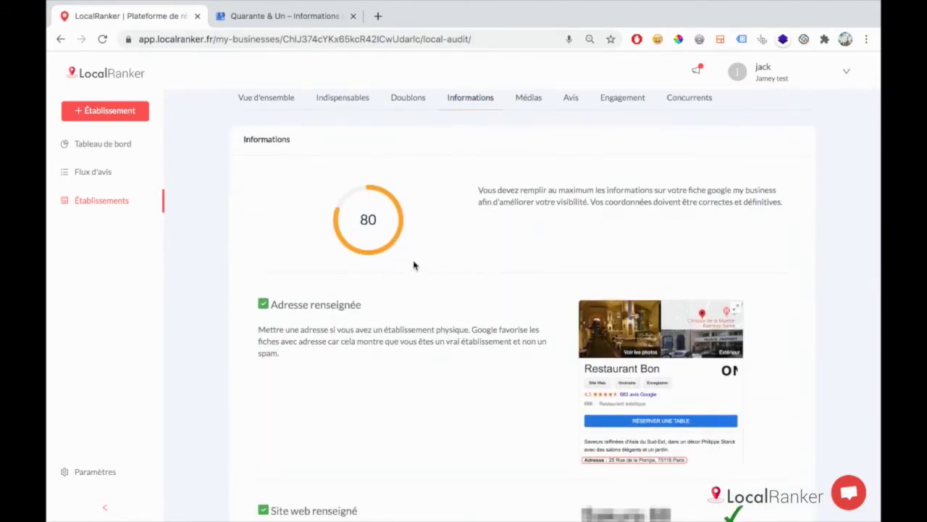
pyautogui.scroll(-3, 414, 266)
pyautogui.scroll(-3, 414, 265)
pyautogui.scroll(8, 414, 265)
pyautogui.scroll(-8, 414, 265)
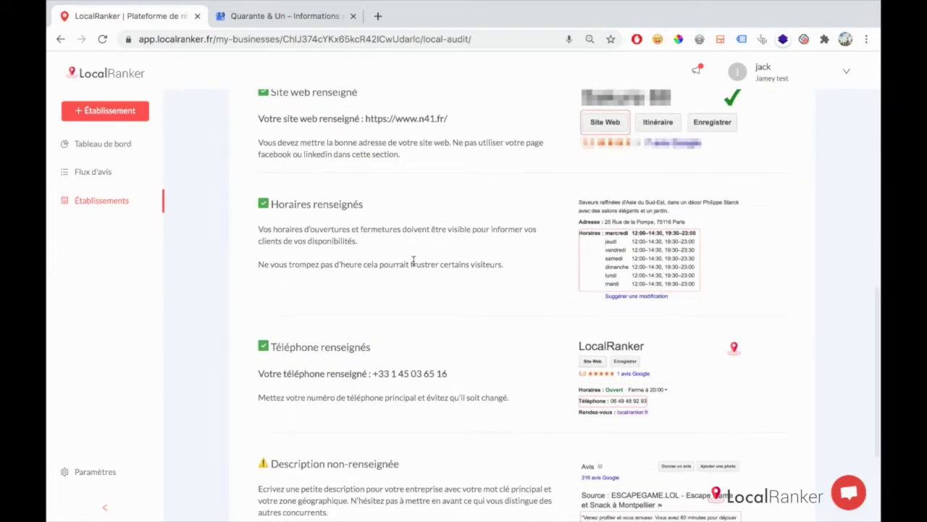
pyautogui.scroll(8, 414, 265)
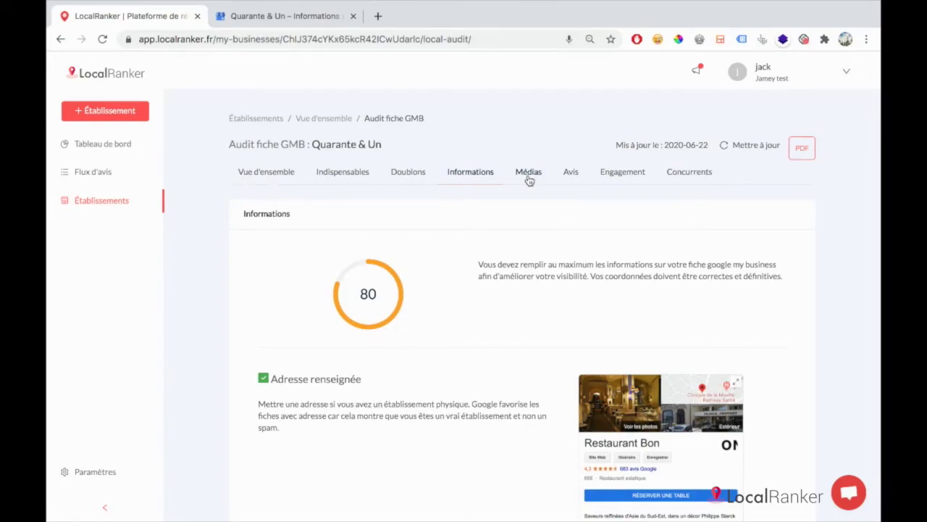
# Open the Médias section of the audit and read its score and the advice on photos.
pyautogui.click(529, 174)
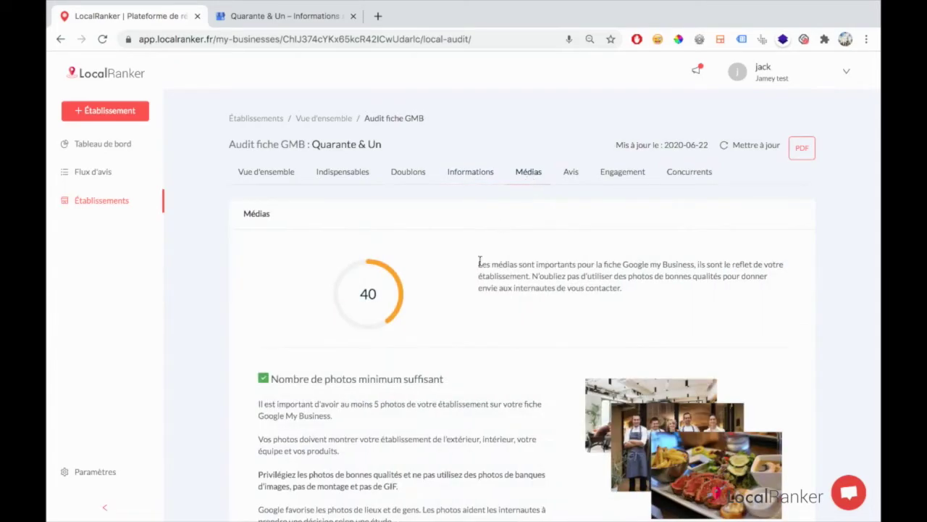
pyautogui.scroll(-2, 479, 261)
pyautogui.scroll(-3, 480, 261)
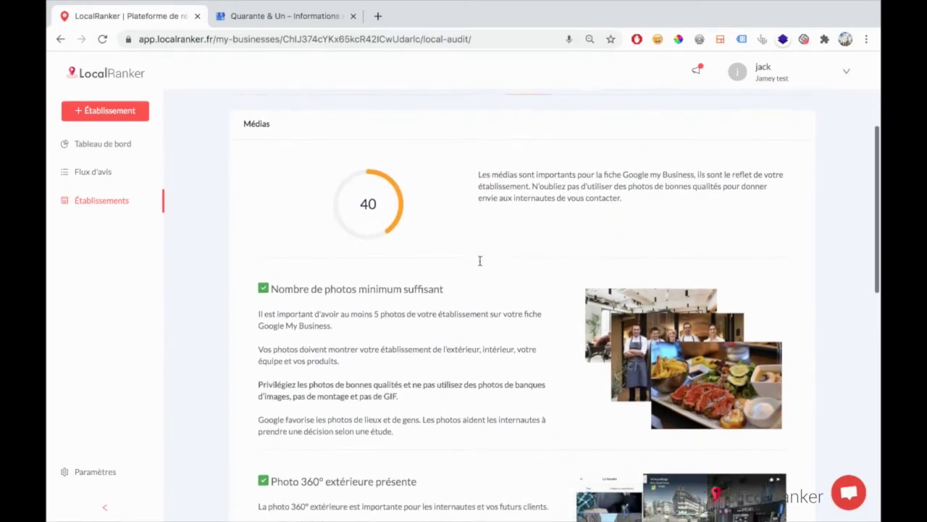
pyautogui.scroll(4, 479, 261)
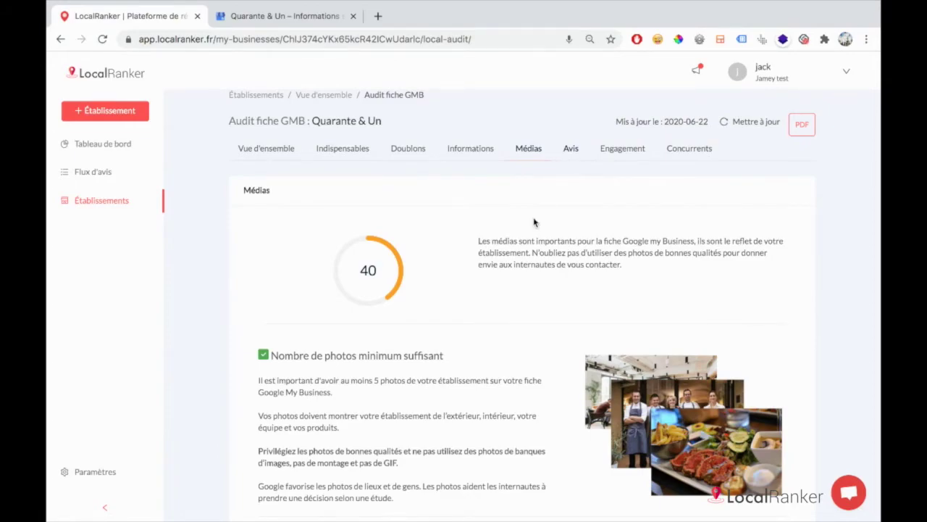
pyautogui.scroll(-3, 533, 222)
pyautogui.scroll(3, 534, 222)
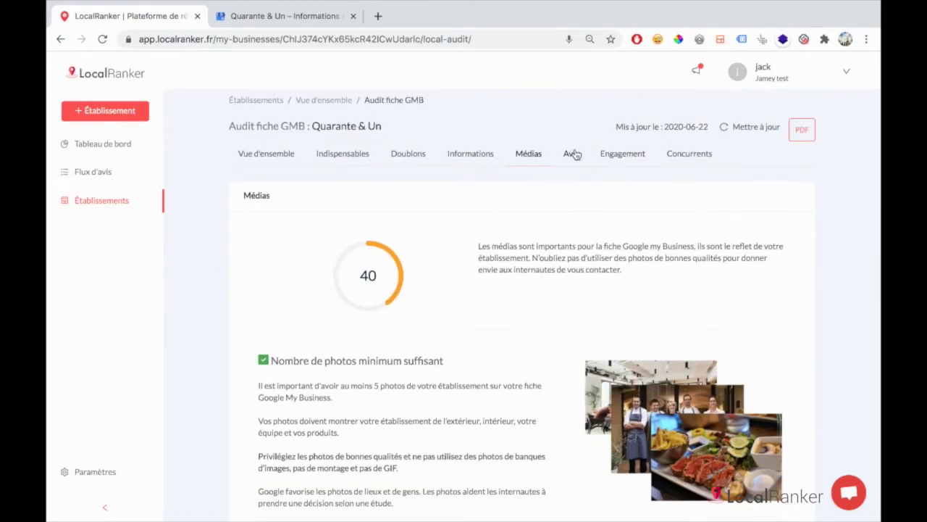
# Open the Avis section and read the review count and average rating criteria, down to the tip on getting more Google reviews.
pyautogui.click(573, 154)
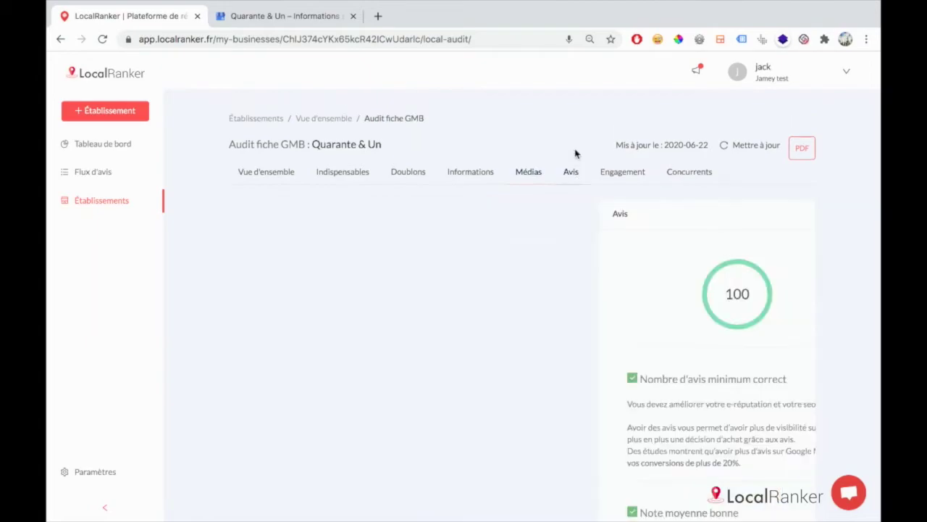
pyautogui.scroll(-3, 543, 244)
pyautogui.scroll(-4, 542, 244)
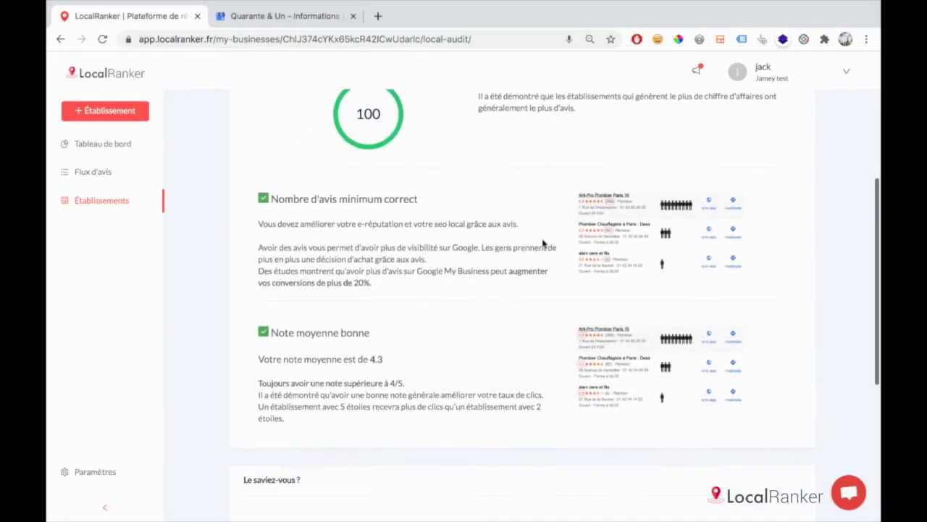
pyautogui.scroll(-4, 543, 240)
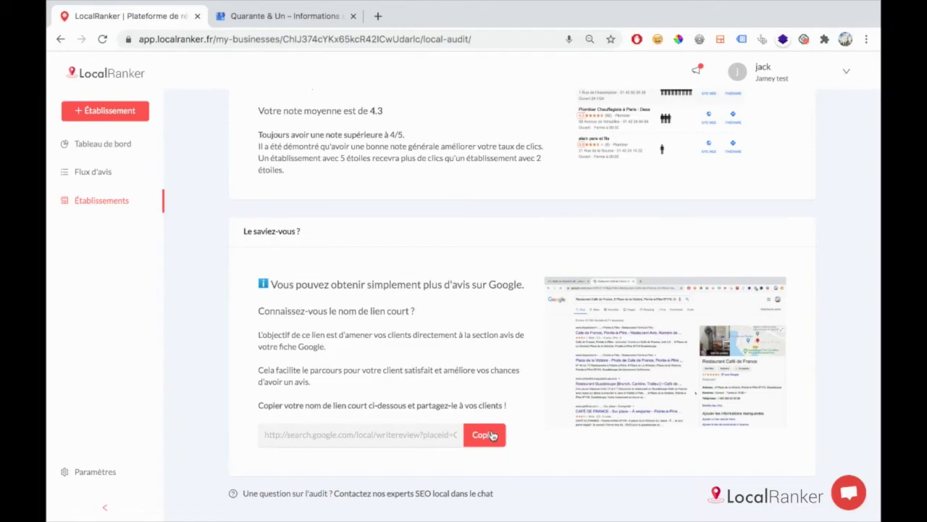
# Copy the short Google review link and load it in a new browser tab to check the review form it opens.
pyautogui.click(491, 435)
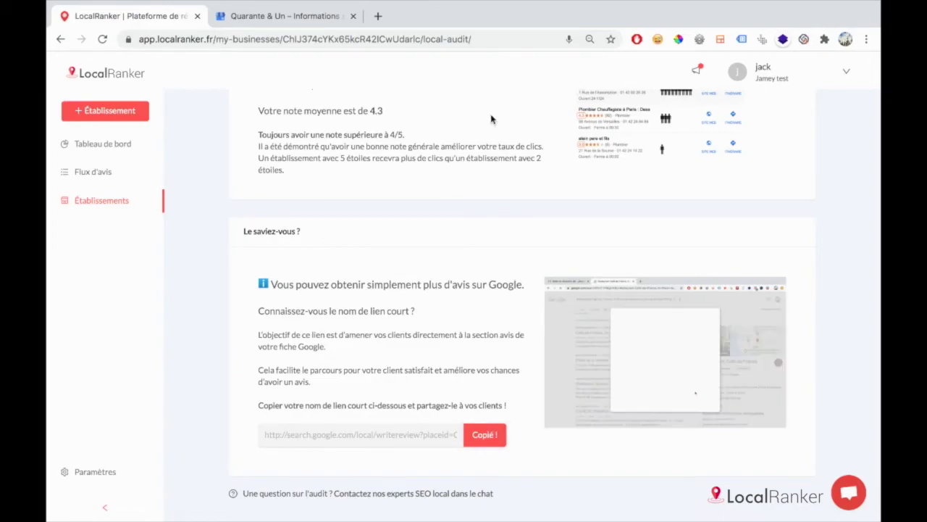
pyautogui.click(378, 16)
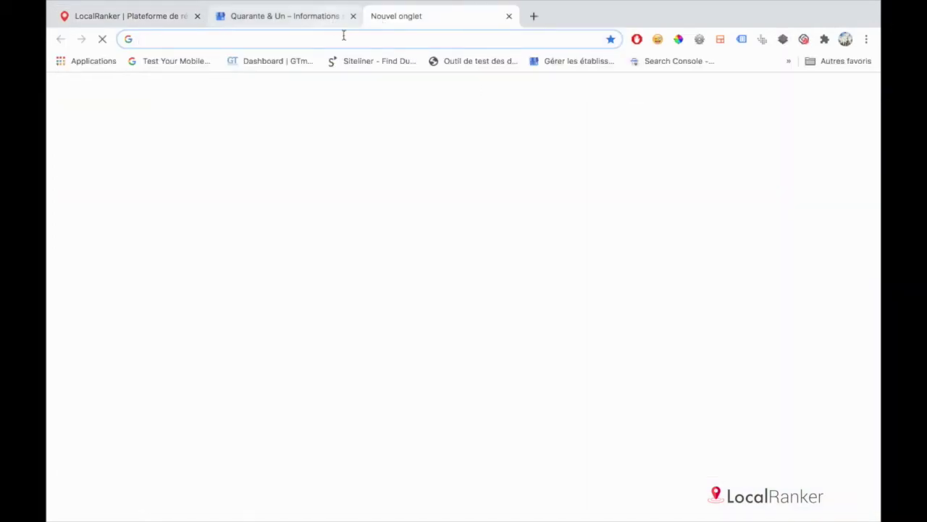
pyautogui.click(342, 38)
pyautogui.write('http://search.google.com/local/writereview?placeid=ChIJ374cYKx65kcR42ICwUdarIc&hl=fr')
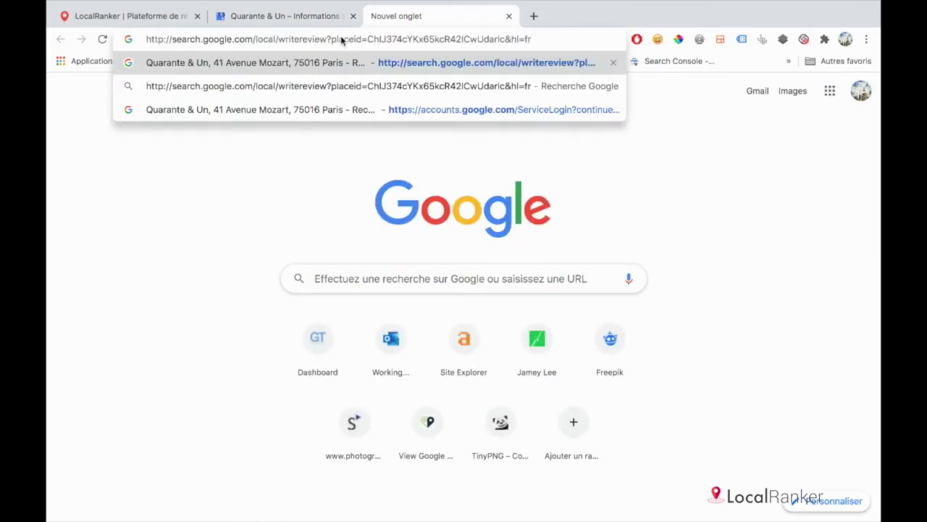
pyautogui.press('Return')
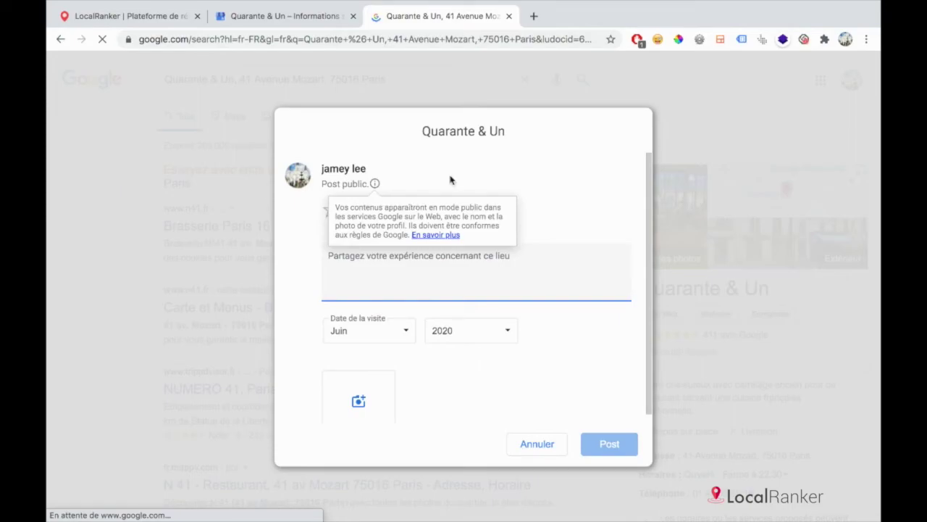
pyautogui.click(440, 213)
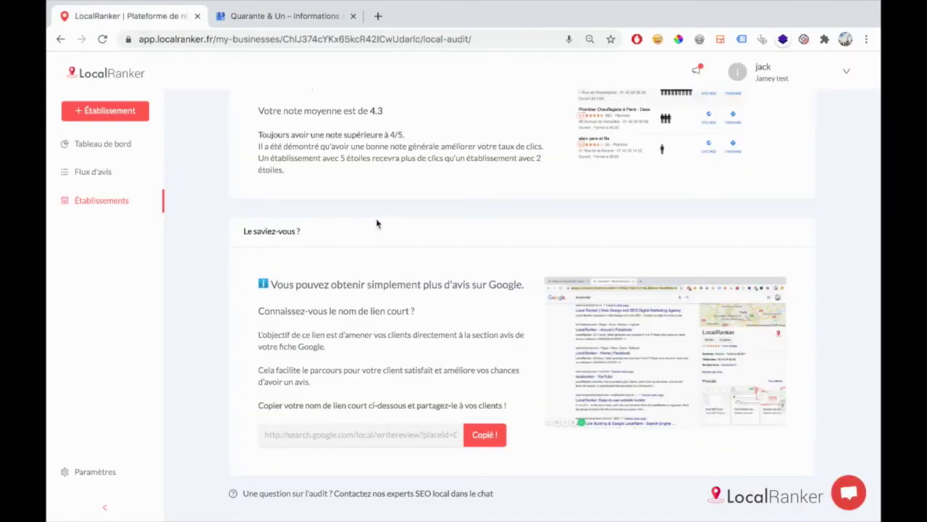
# Open the Engagement section of the audit and read its score and the advice on products or services and Google Posts.
pyautogui.scroll(6, 377, 223)
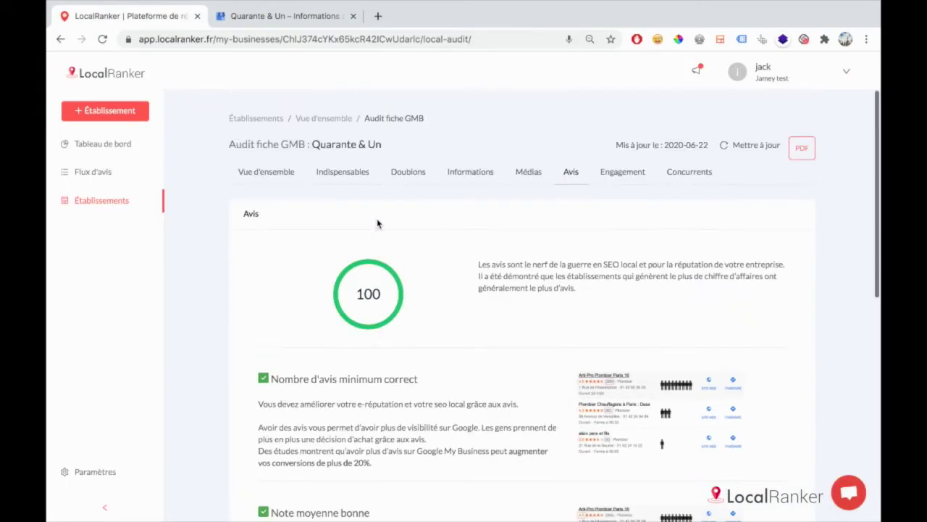
pyautogui.click(626, 178)
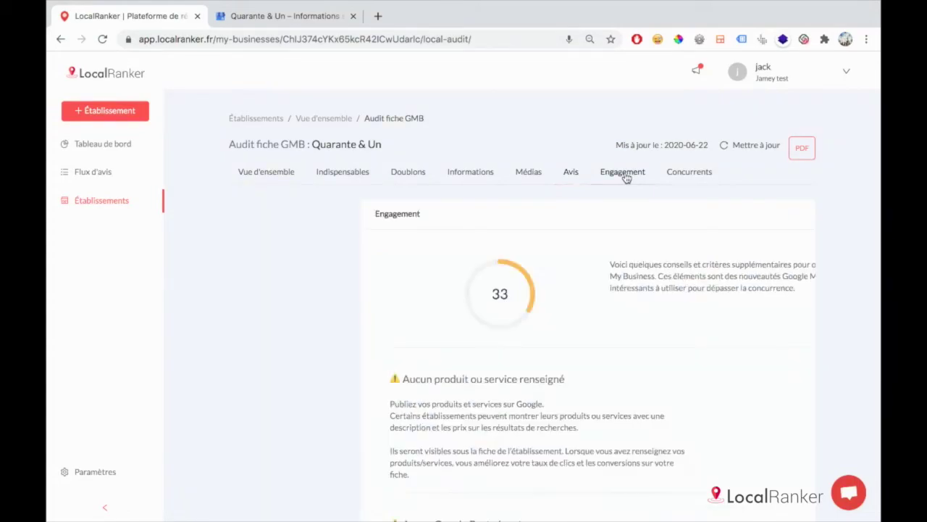
pyautogui.scroll(-3, 551, 259)
pyautogui.scroll(-1, 552, 264)
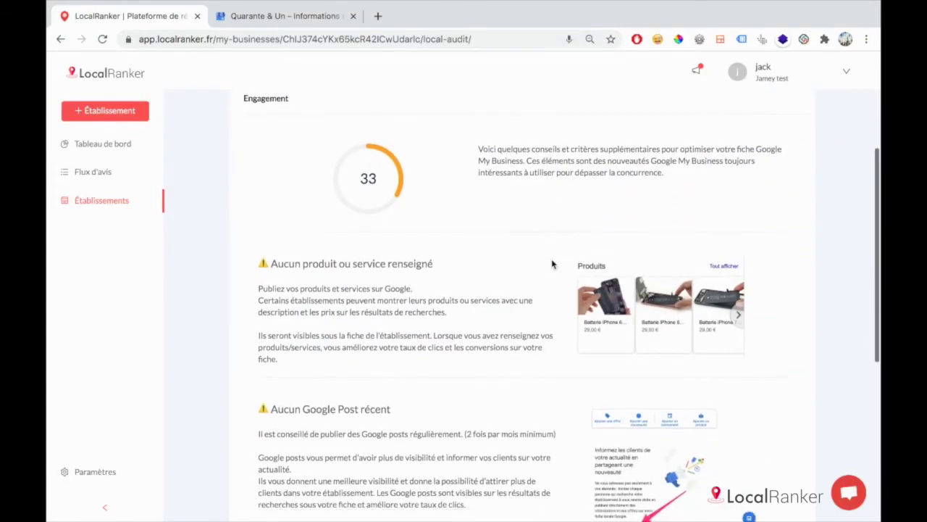
pyautogui.scroll(1, 552, 263)
pyautogui.scroll(1, 551, 264)
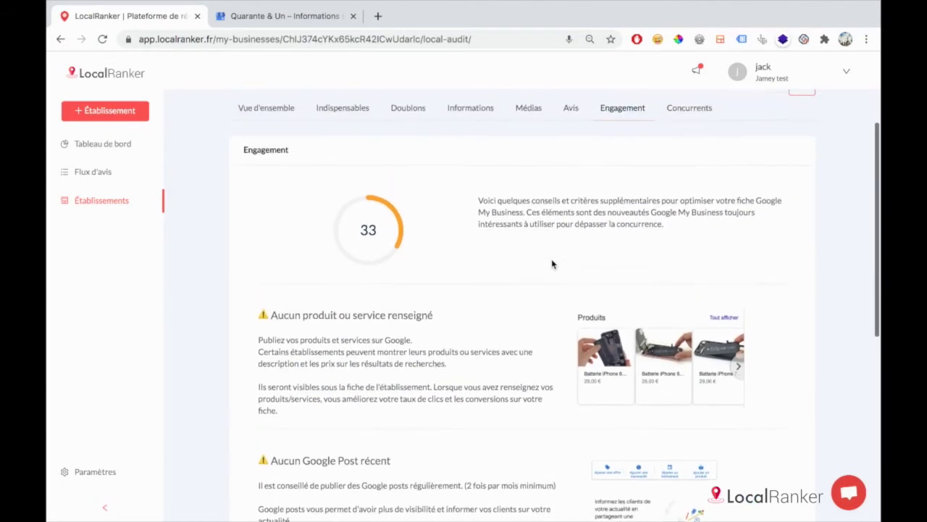
pyautogui.scroll(-2, 552, 264)
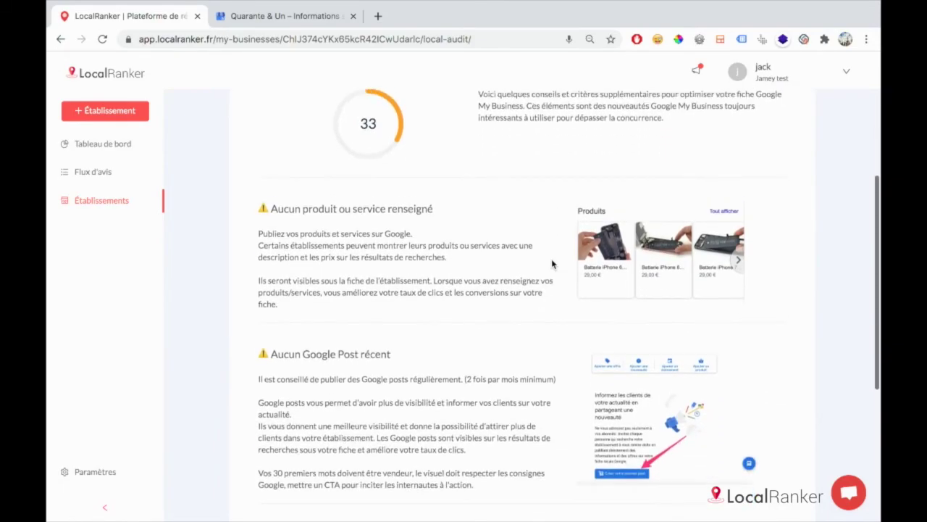
pyautogui.scroll(3, 553, 261)
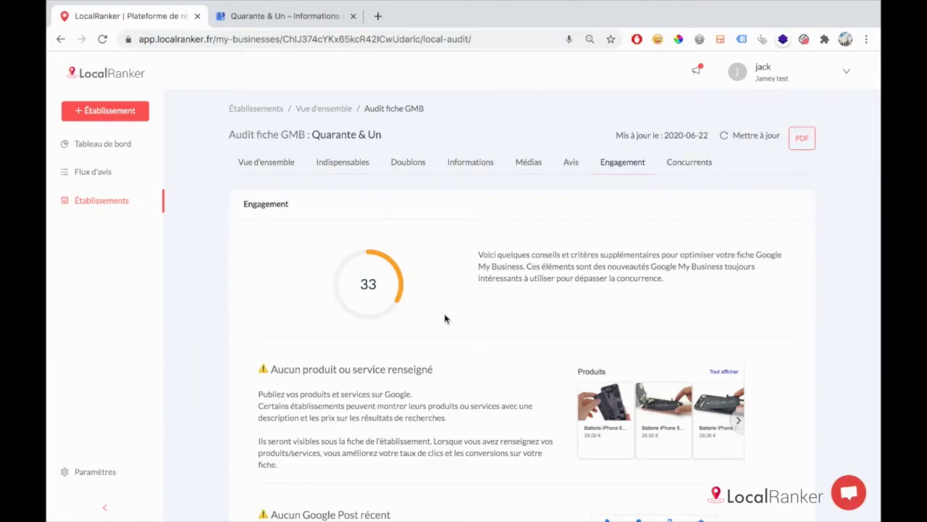
pyautogui.scroll(-3, 455, 307)
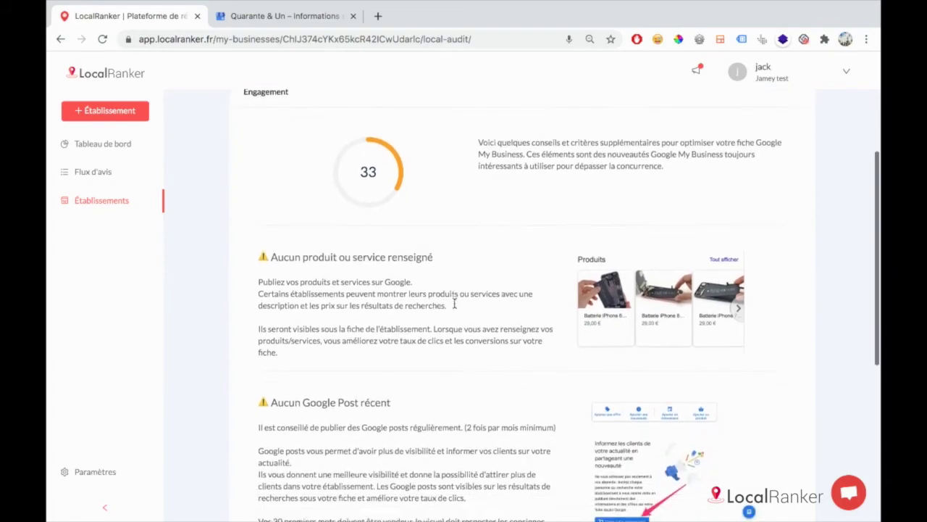
pyautogui.scroll(-2, 455, 307)
pyautogui.scroll(5, 455, 308)
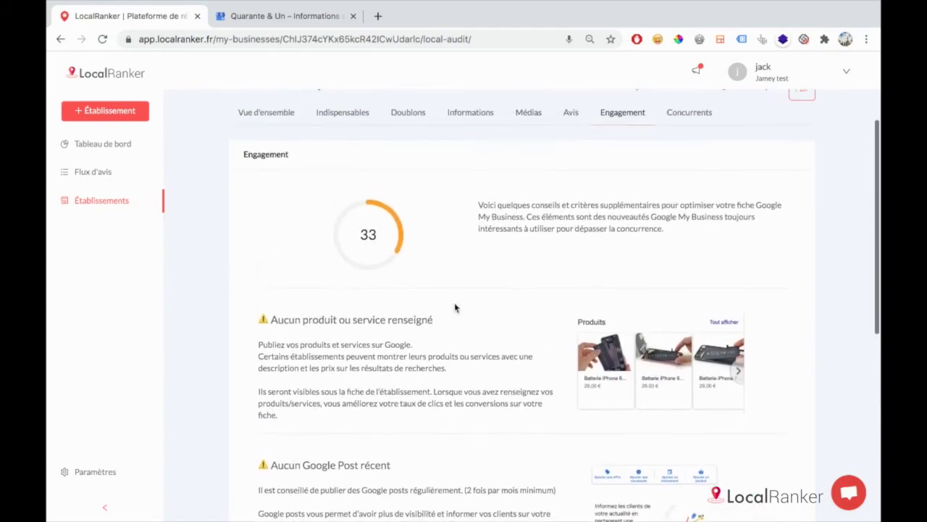
# Open the Concurrents section and review the local competitive analysis down to the competitor positioning map.
pyautogui.click(689, 169)
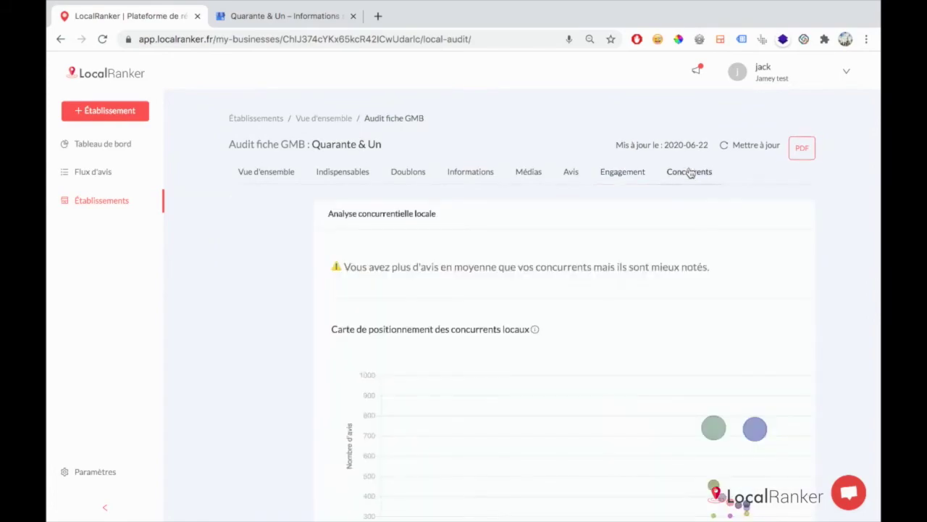
pyautogui.scroll(-2, 560, 297)
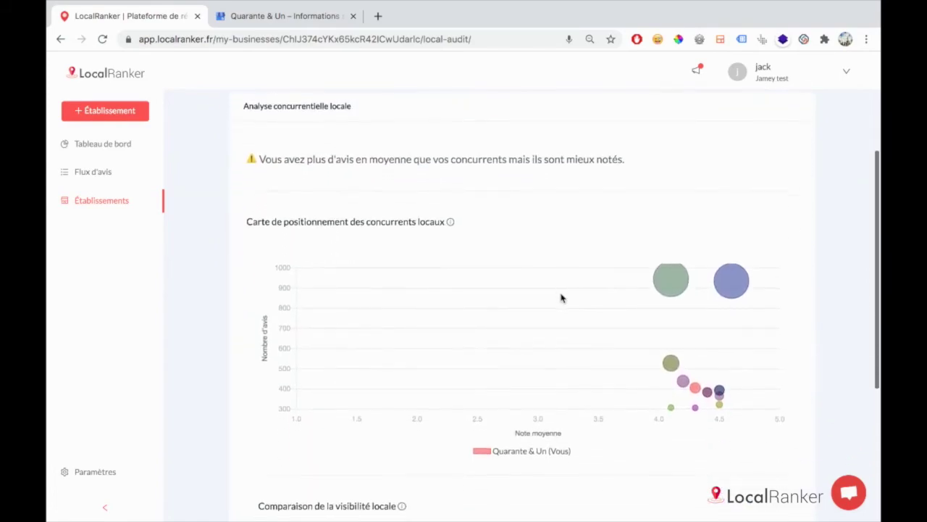
pyautogui.scroll(2, 561, 297)
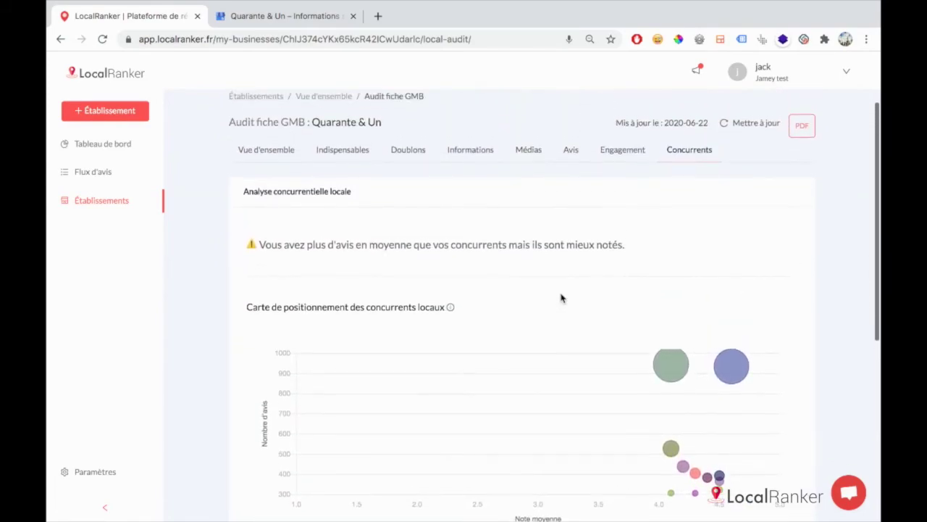
pyautogui.scroll(-1, 560, 297)
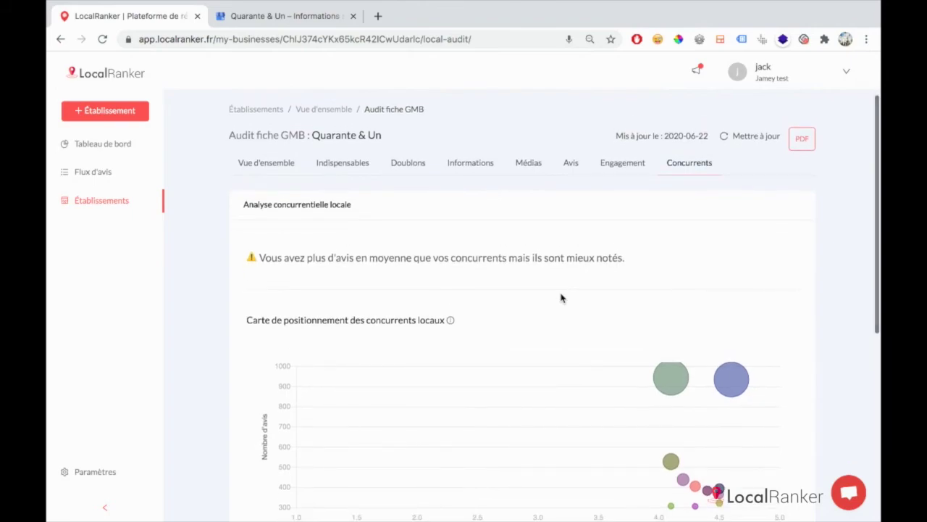
pyautogui.scroll(-2, 517, 317)
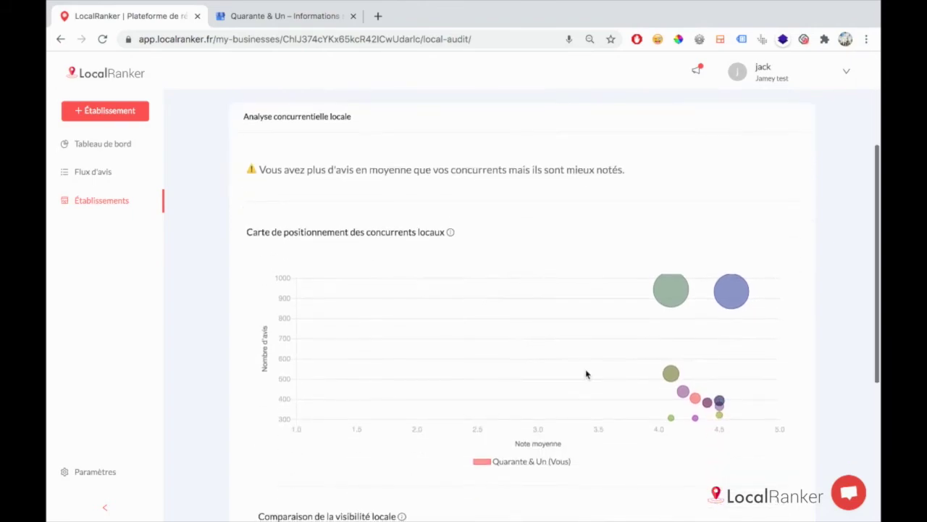
pyautogui.scroll(-1, 642, 398)
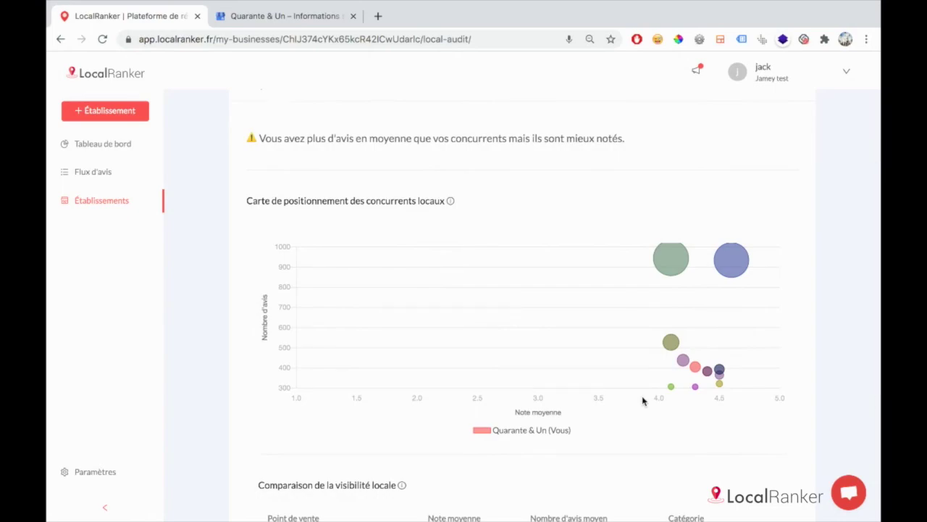
# Compare Quarante & Un with Le Pré Catelan on the positioning map by average rating and number of reviews.
pyautogui.moveTo(696, 370)
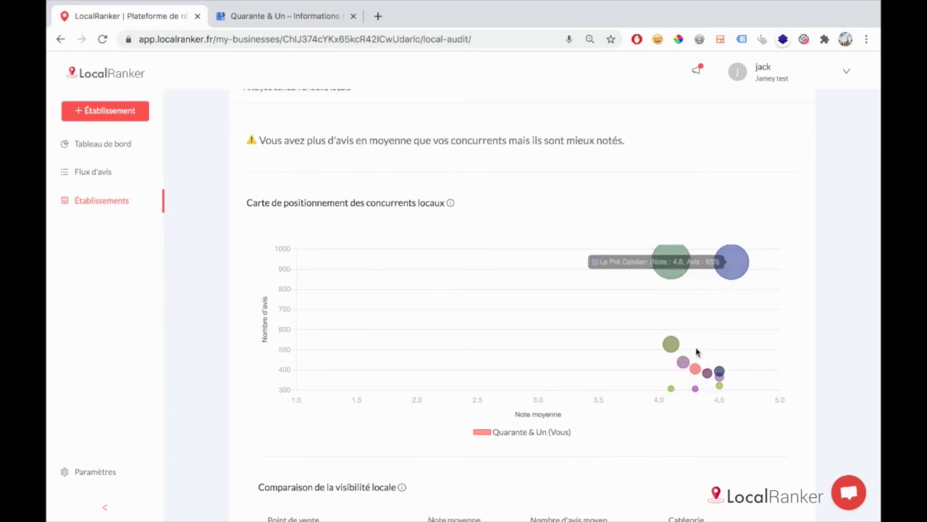
pyautogui.moveTo(720, 273)
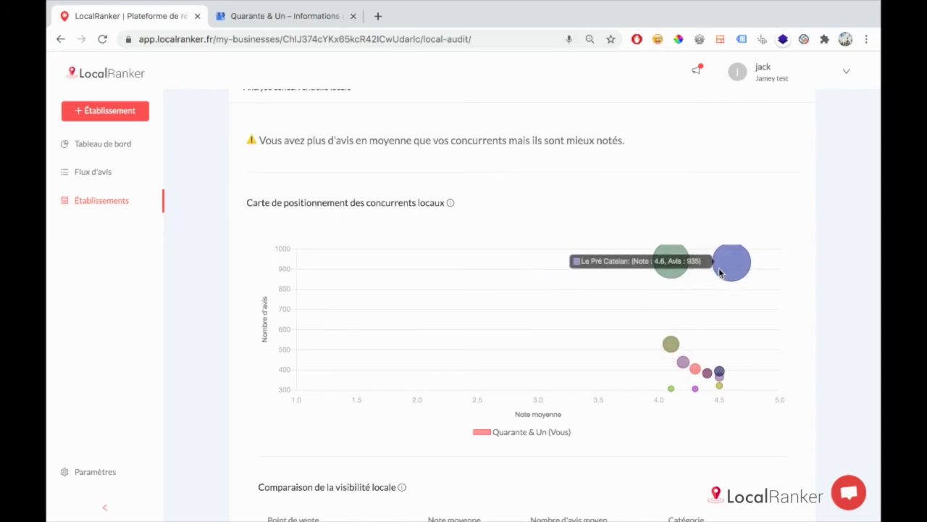
pyautogui.scroll(-1, 600, 426)
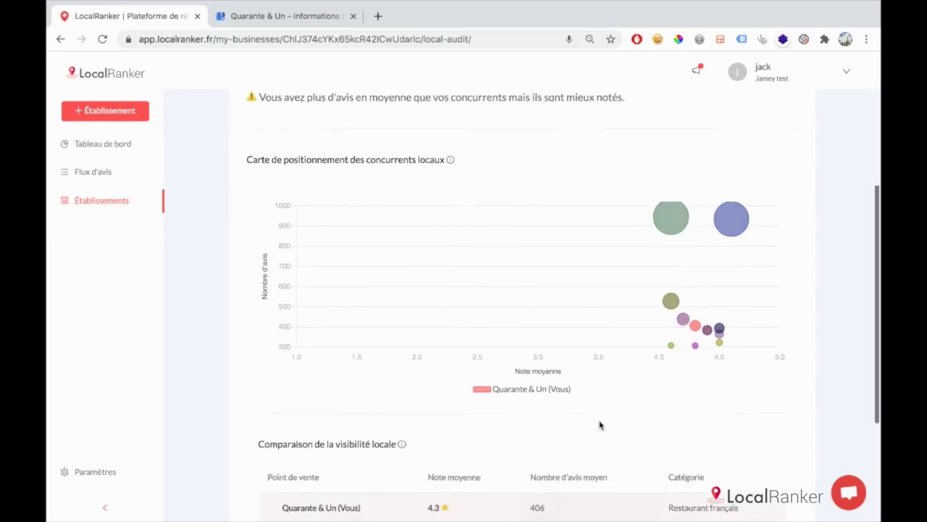
pyautogui.scroll(2, 600, 426)
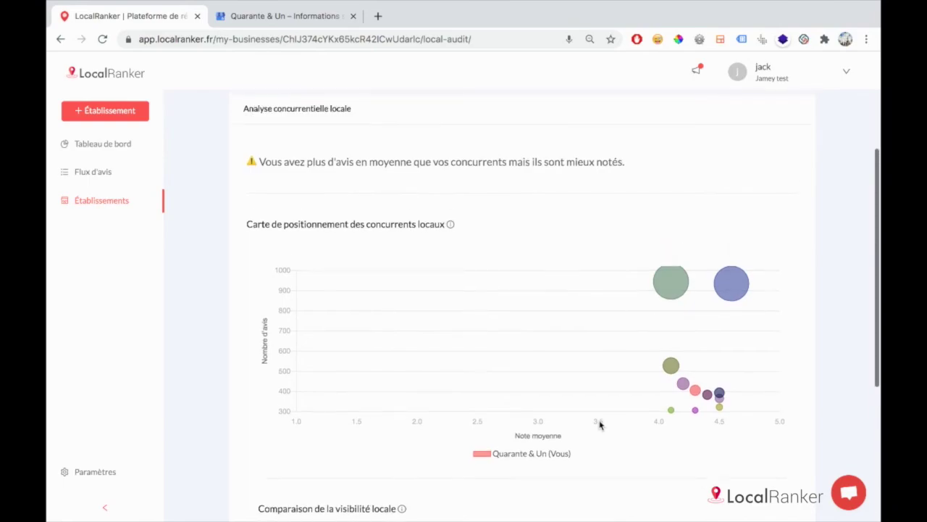
pyautogui.scroll(2, 600, 425)
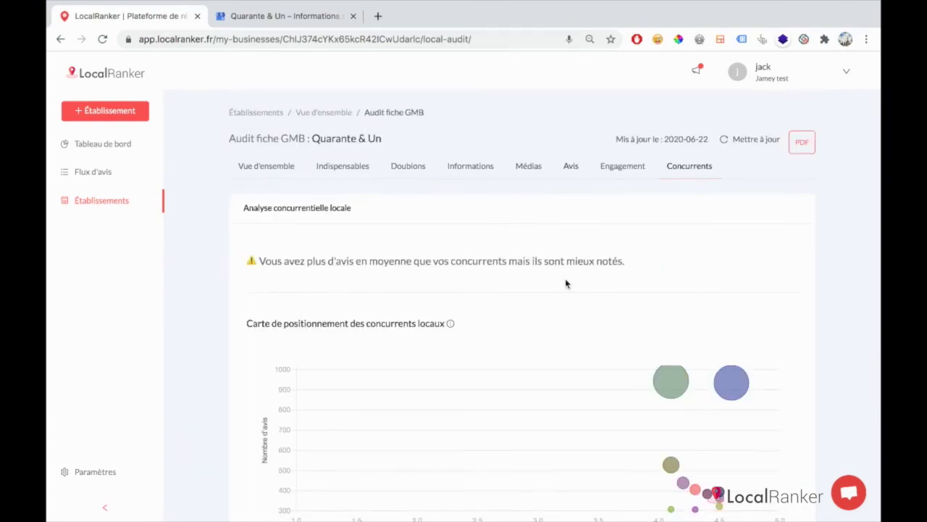
# Reread the local competitive analysis summary and check Quarante & Un's average rating and number of reviews on the competitor positioning map.
pyautogui.scroll(-3, 567, 283)
pyautogui.scroll(2, 567, 283)
pyautogui.scroll(-3, 566, 278)
pyautogui.scroll(3, 565, 279)
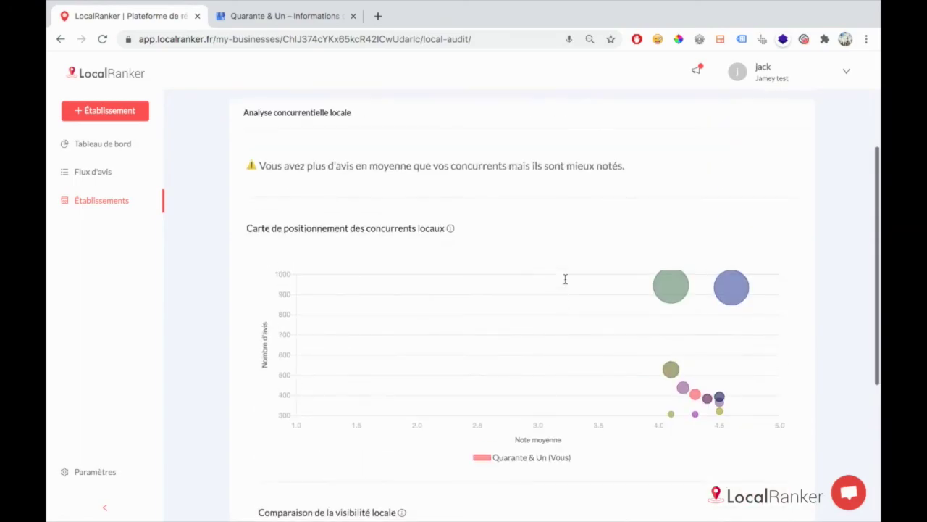
pyautogui.scroll(2, 565, 279)
pyautogui.scroll(-1, 621, 190)
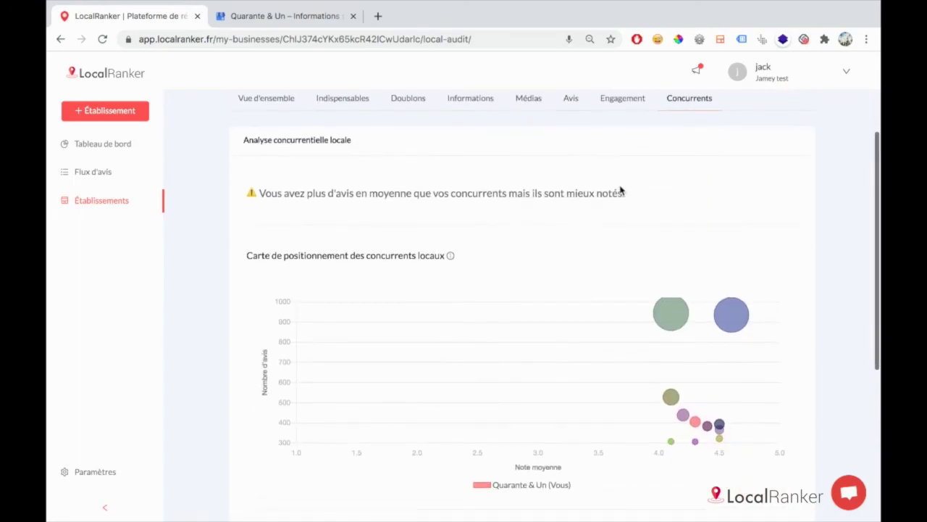
pyautogui.moveTo(663, 313)
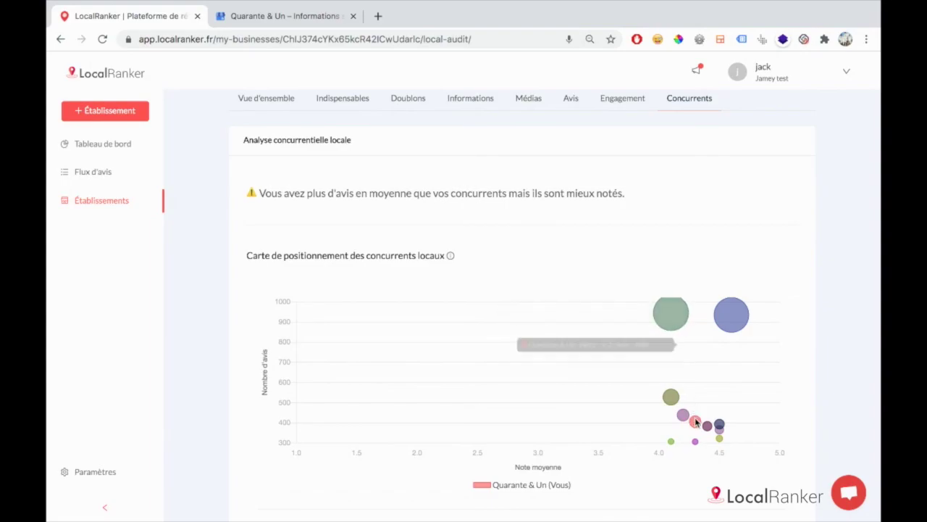
pyautogui.moveTo(696, 422)
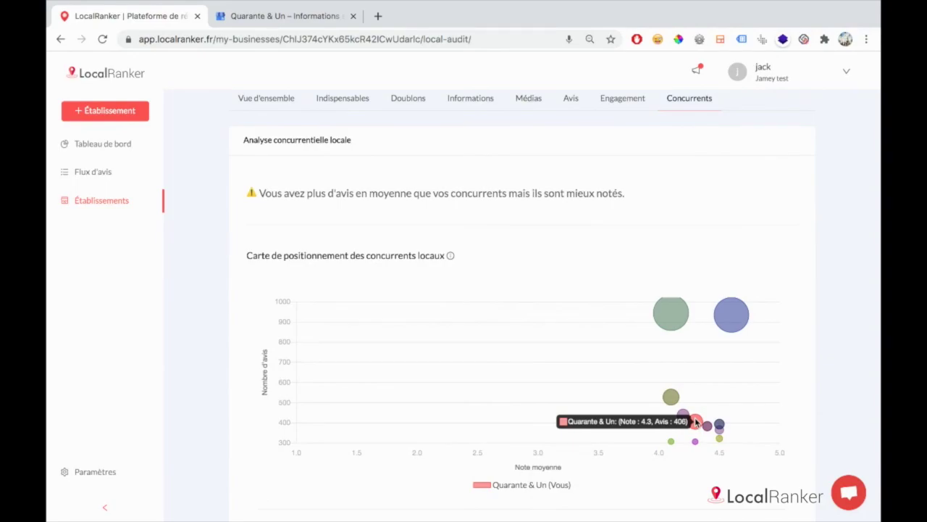
pyautogui.scroll(-1, 671, 240)
pyautogui.scroll(2, 671, 240)
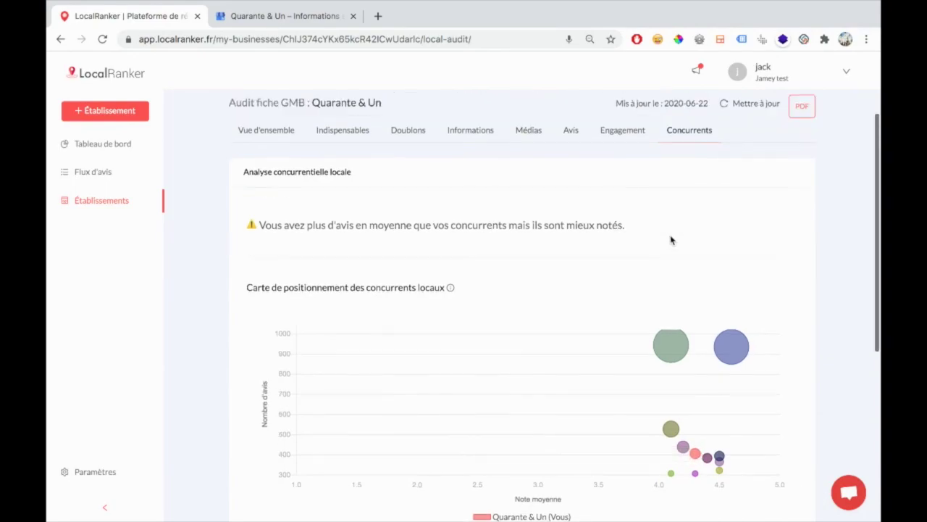
pyautogui.scroll(-5, 671, 240)
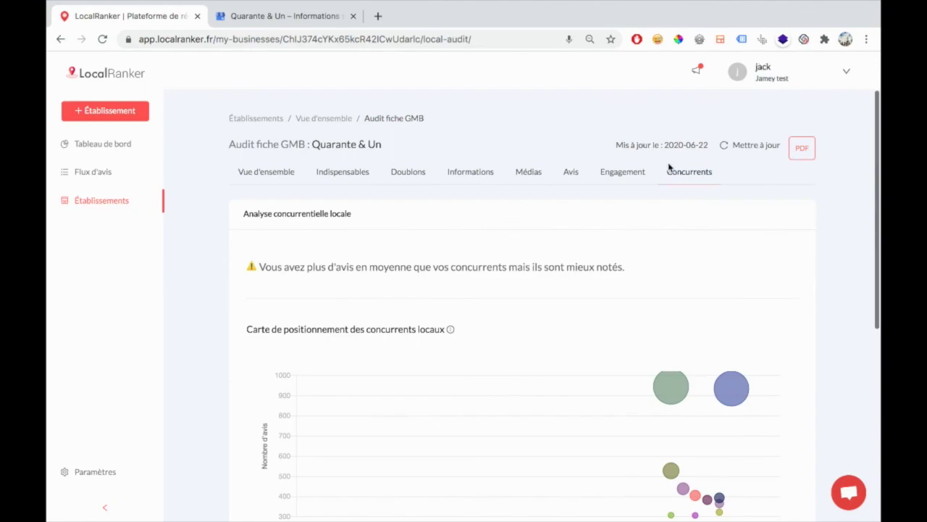